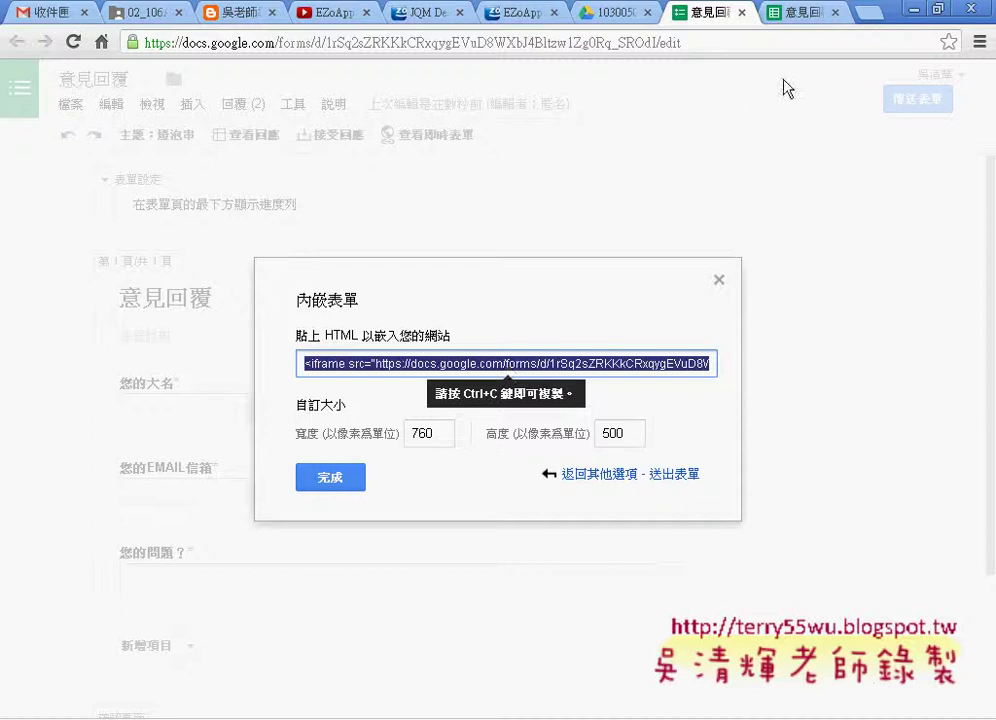
Try a notification rule on the 意見回覆 (回覆內容) spreadsheet for immediate e-mail when users submit the form, closing without saving.
left_click(799, 14)
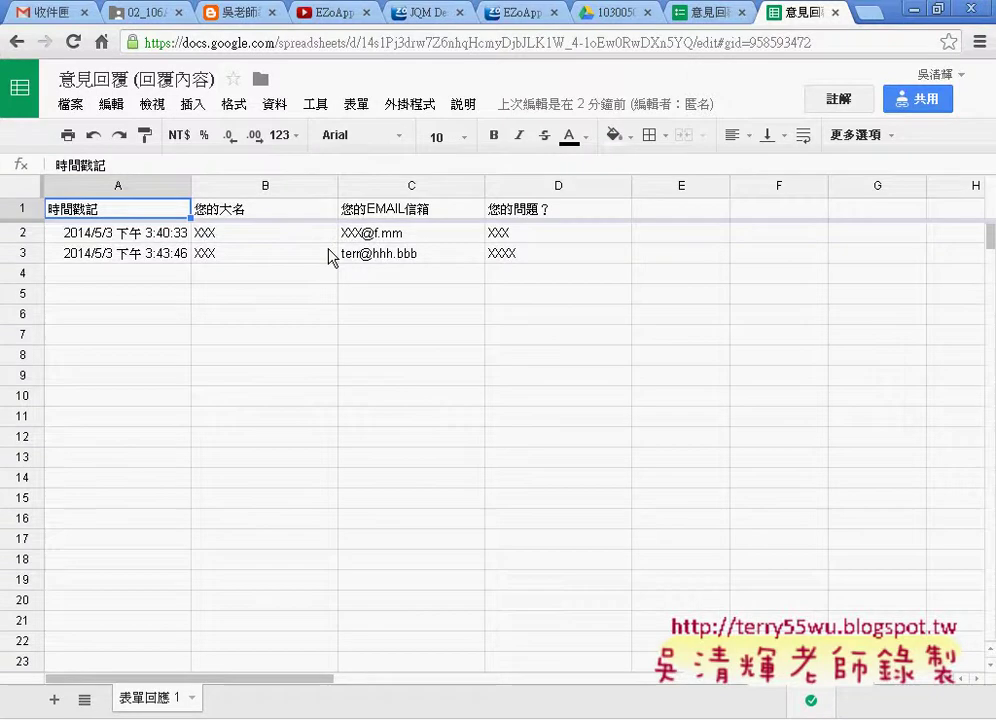
left_click(711, 20)
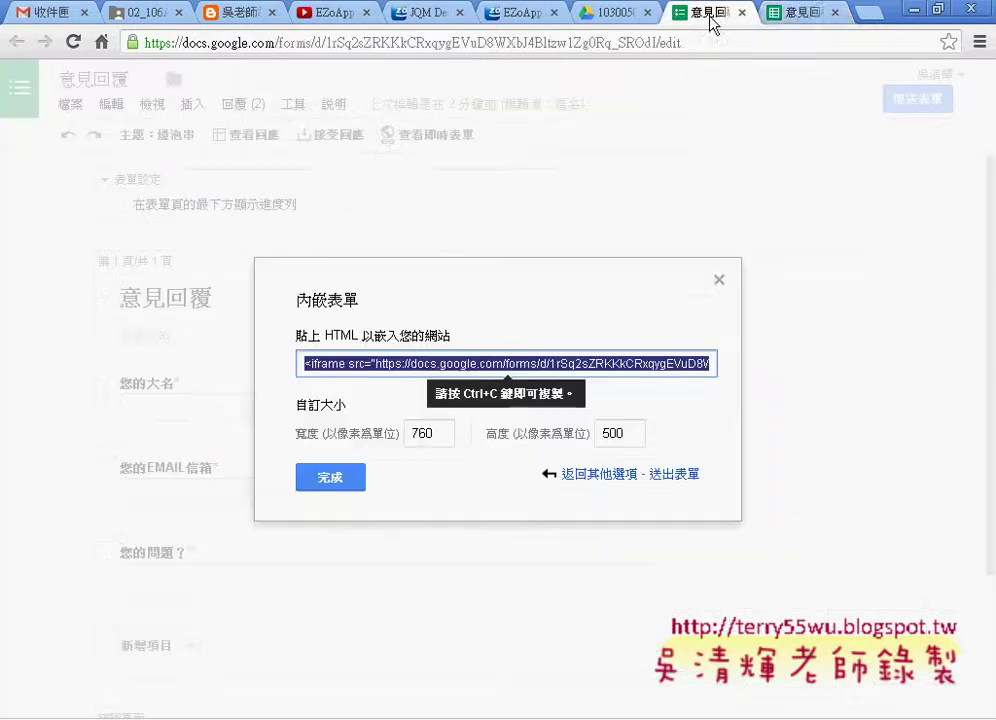
left_click(809, 20)
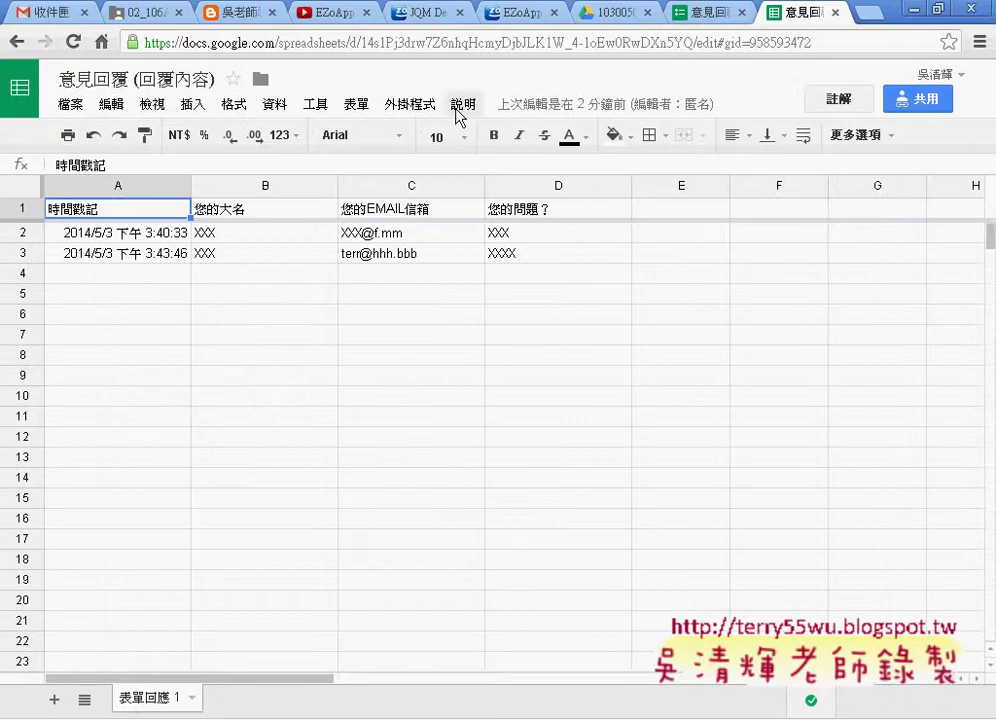
left_click(315, 105)
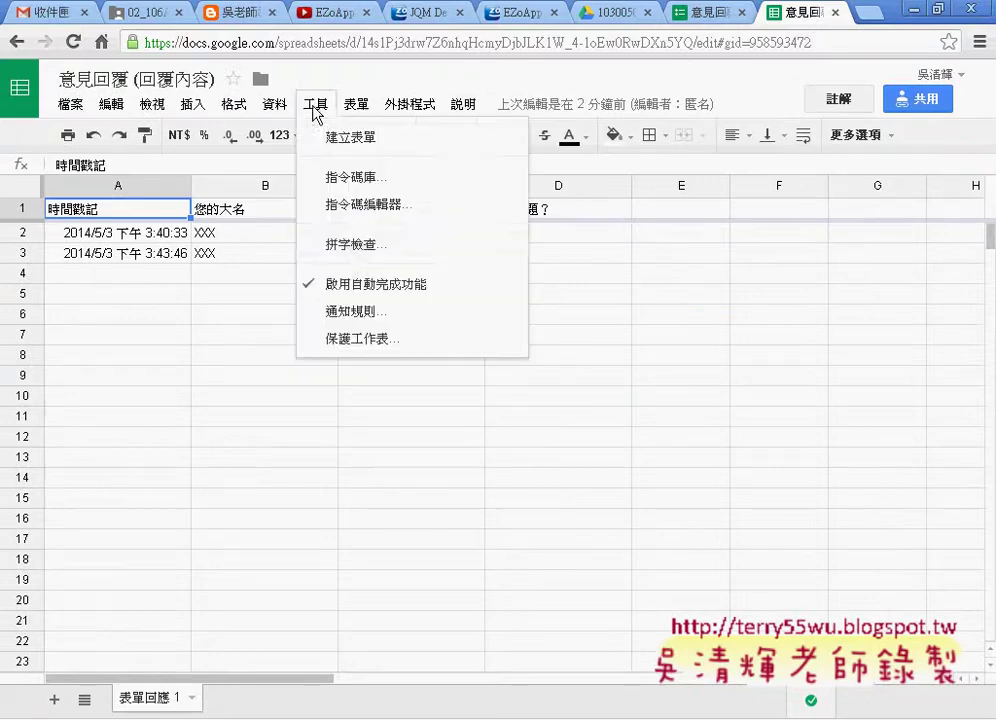
left_click(362, 322)
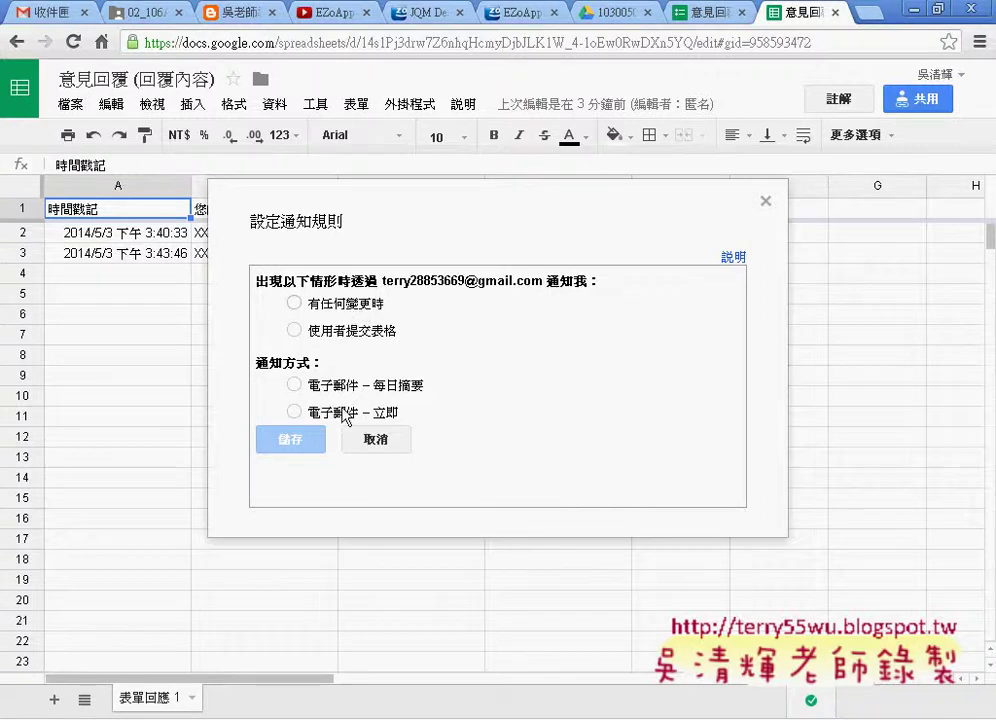
left_click(295, 411)
left_click(340, 328)
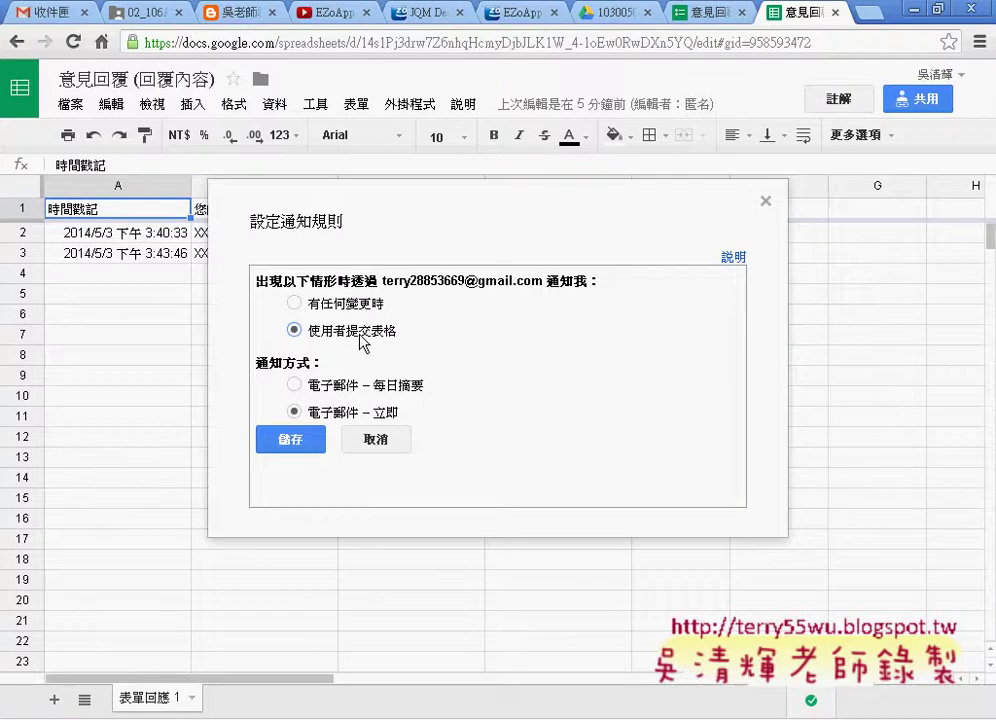
left_click(765, 202)
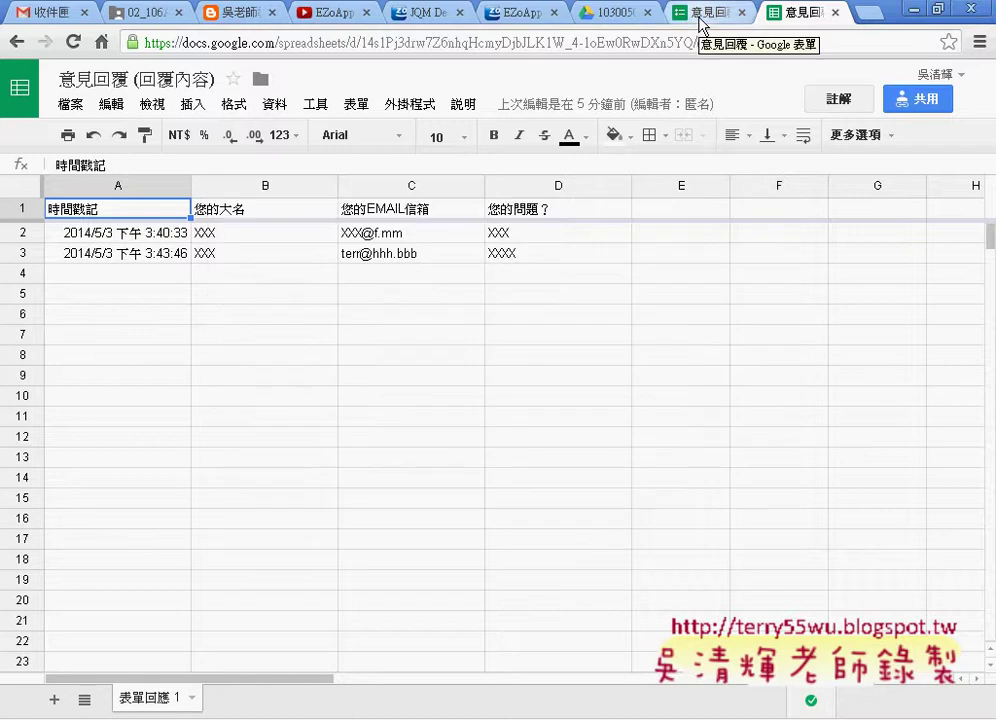
Look up the file types that can be created in the 10300503 Drive folder, including forms, and return to the 意見回覆 form.
left_click(617, 22)
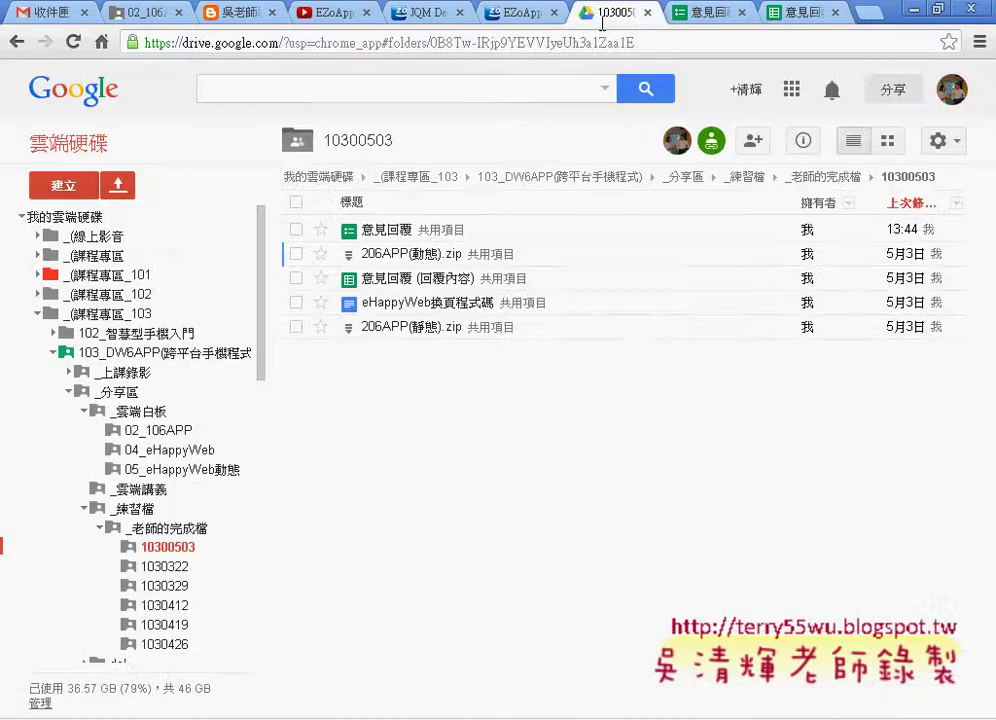
left_click(45, 195)
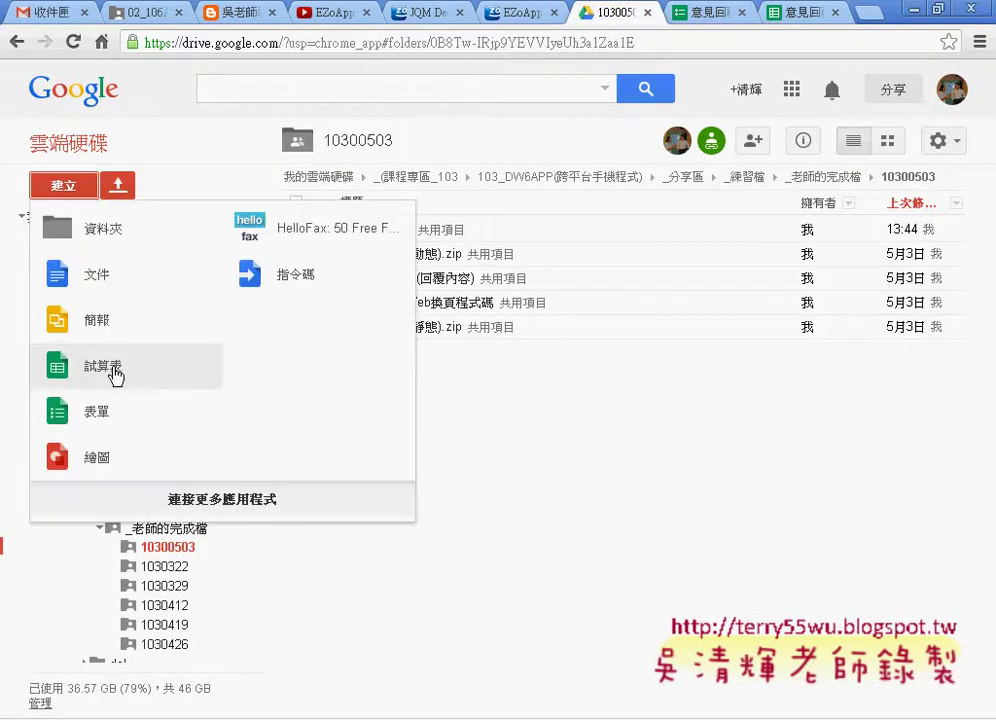
left_click(703, 13)
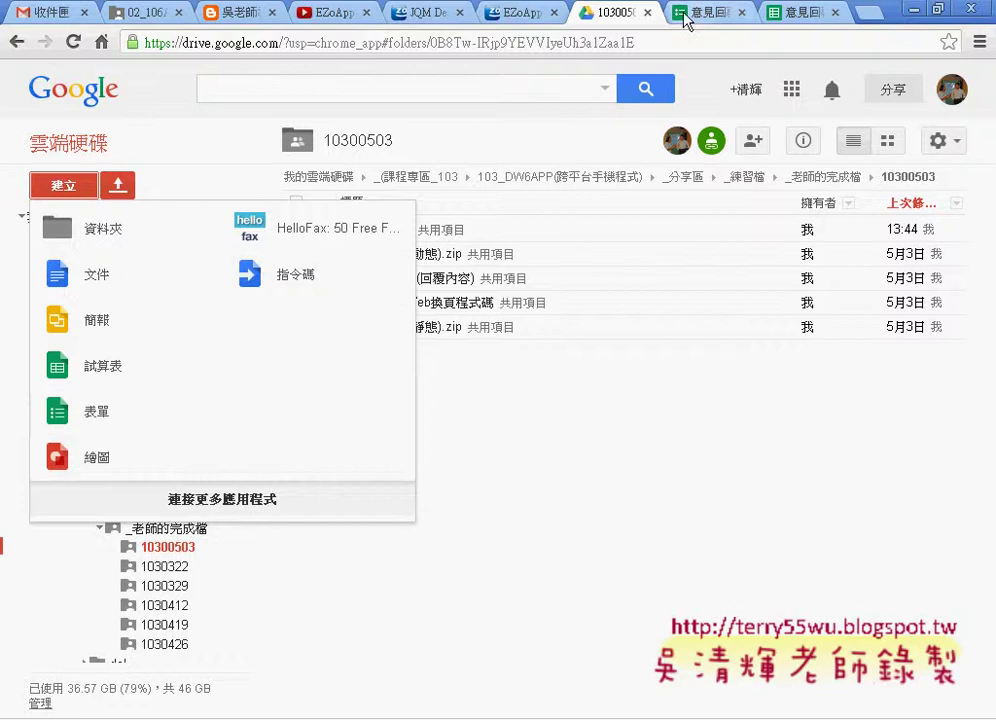
Dismiss the embed dialog and review the 您的大名 question's answer types and required setting.
left_click(718, 281)
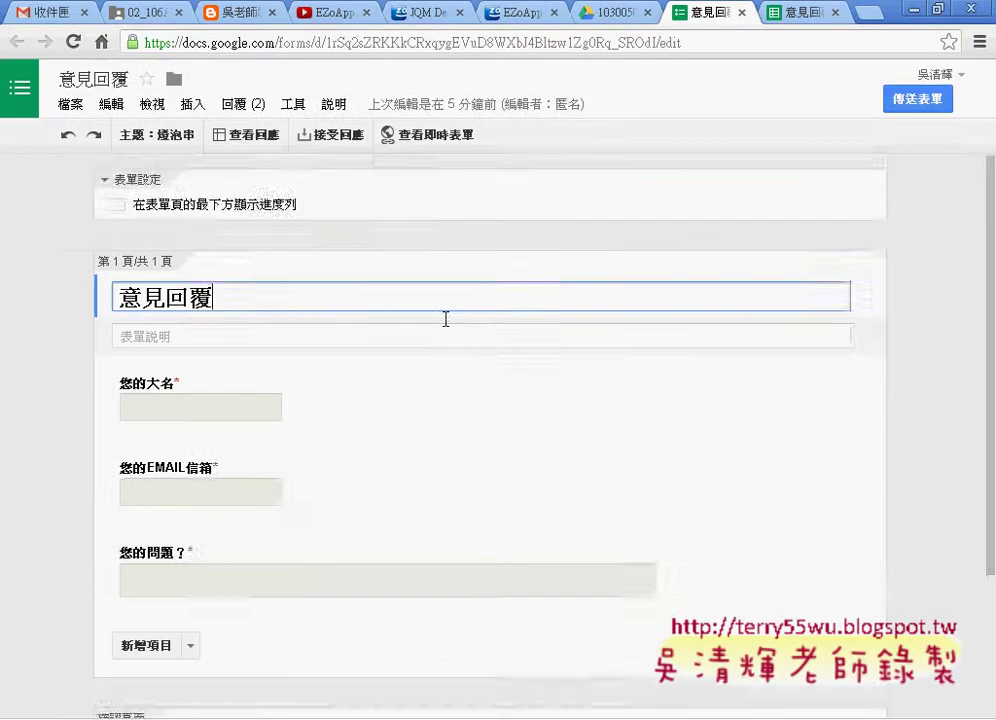
scroll(215, 277, "down", 2)
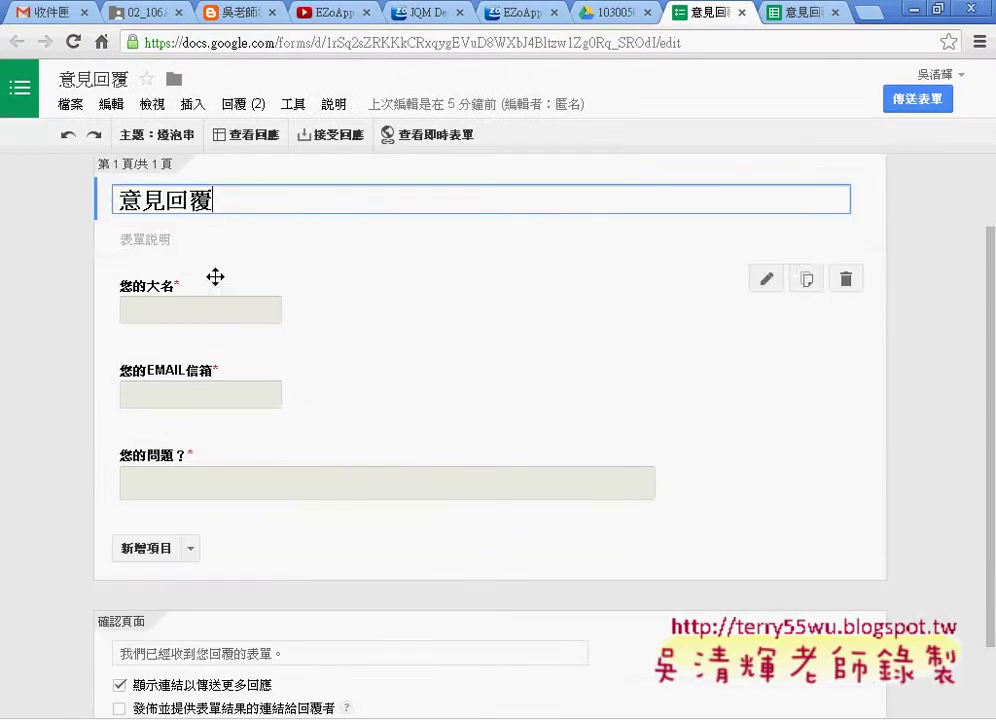
left_click(179, 241)
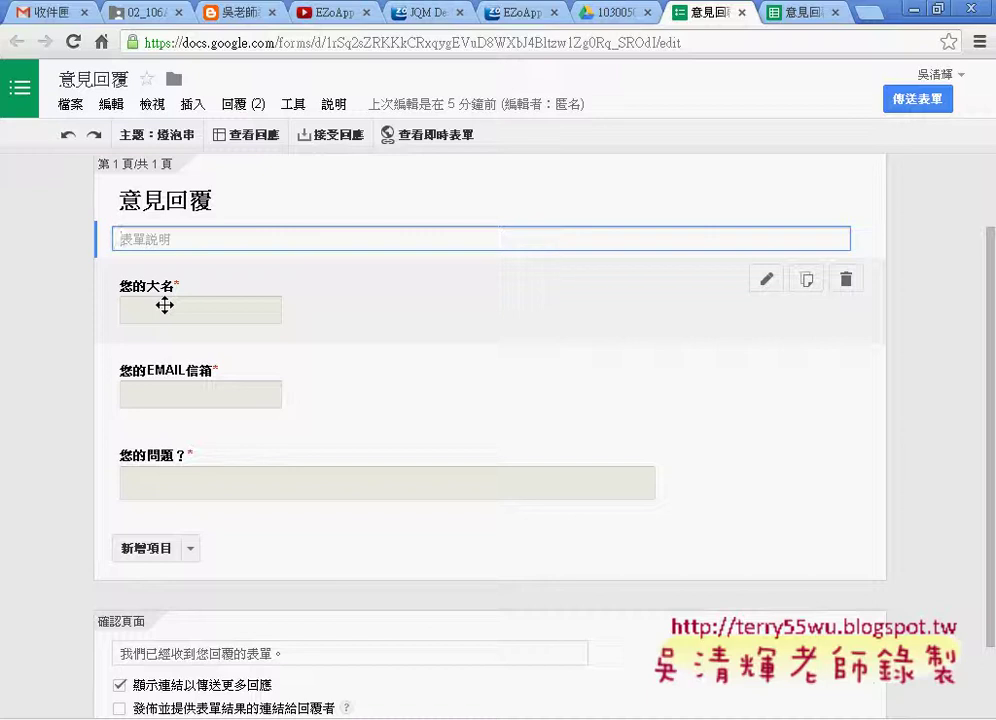
left_click(764, 279)
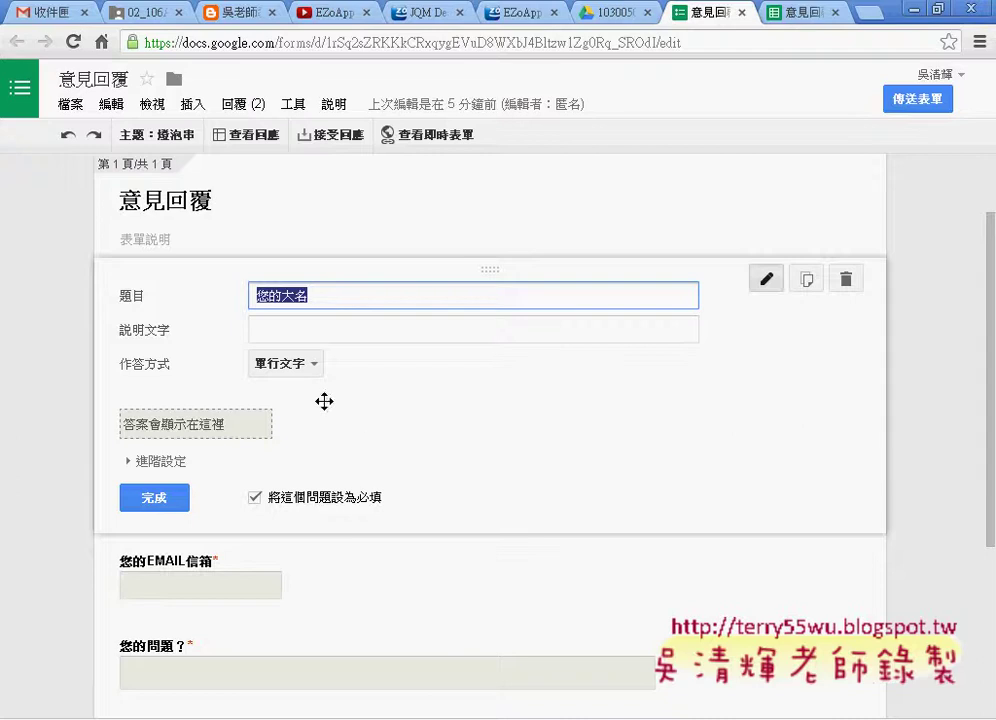
left_click(302, 372)
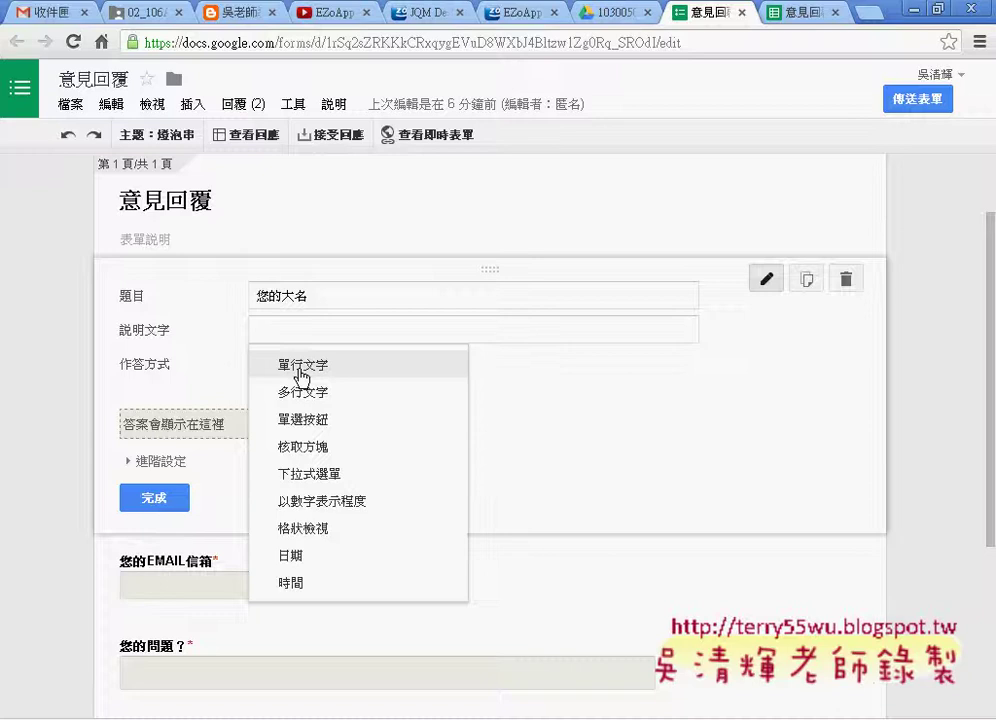
left_click(146, 505)
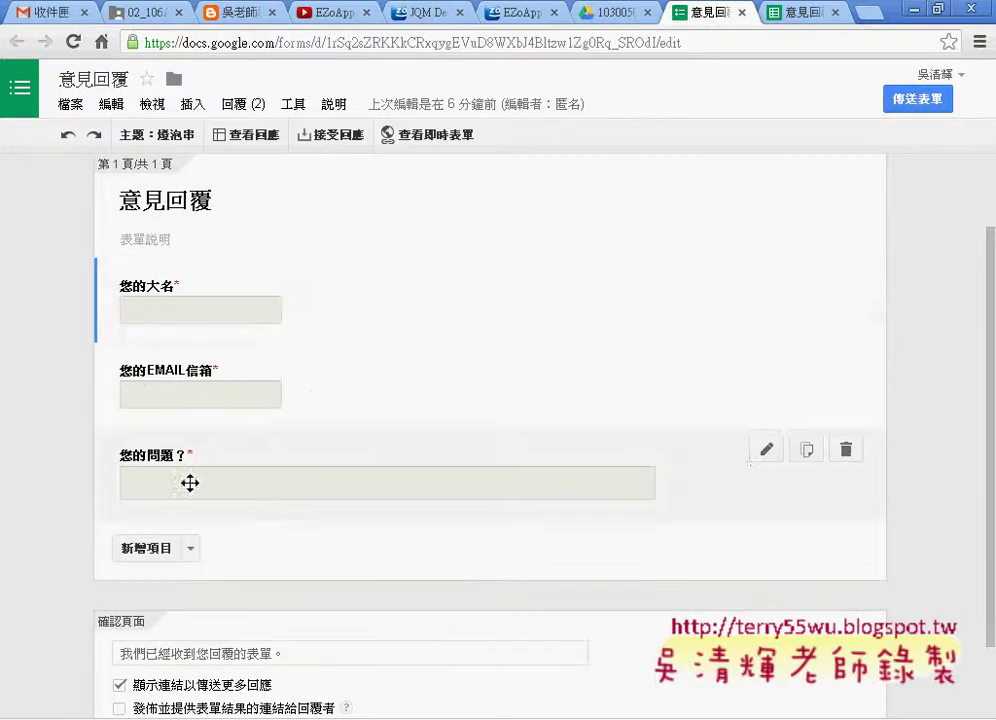
left_click(762, 283)
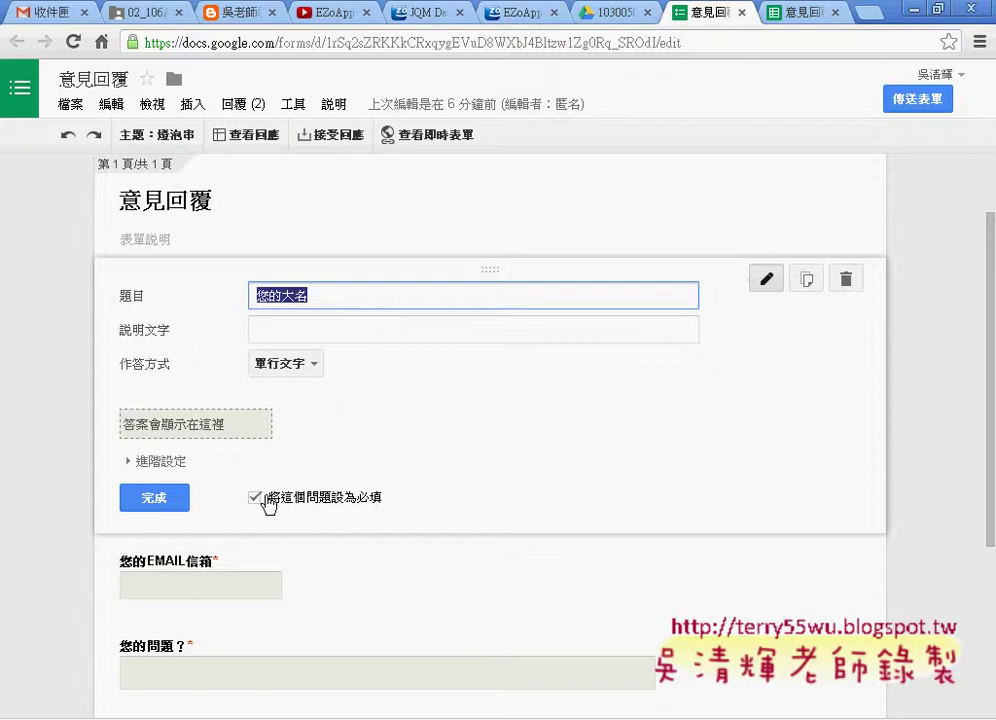
scroll(596, 511, "down", 1)
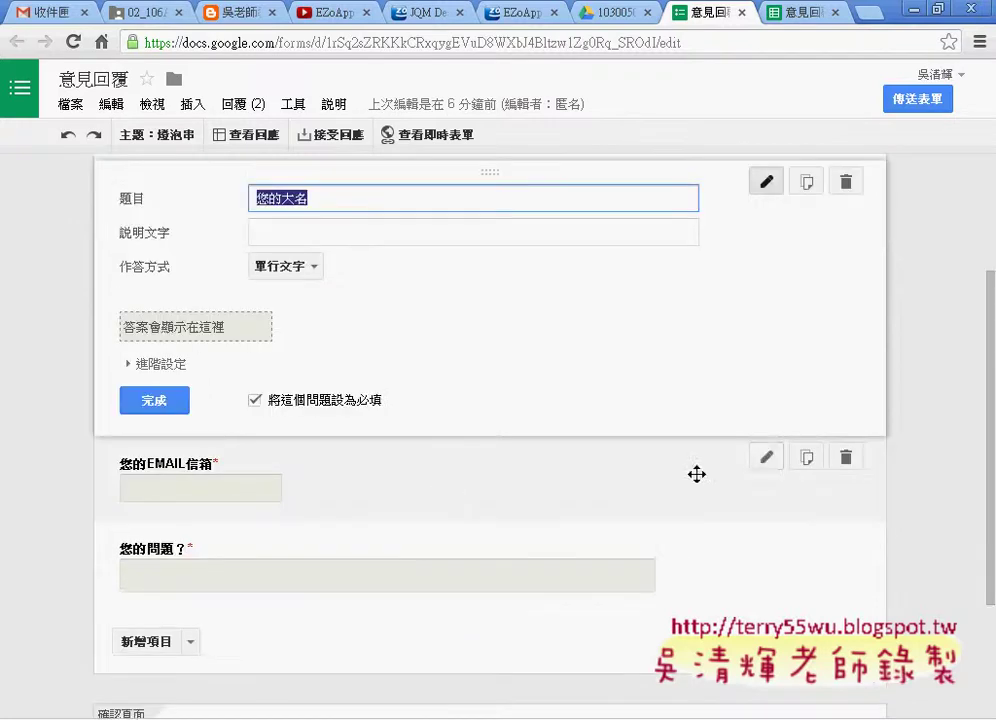
Examine the data validation in the 您的EMAIL信箱 question's advanced settings, and close the question editor.
left_click(764, 459)
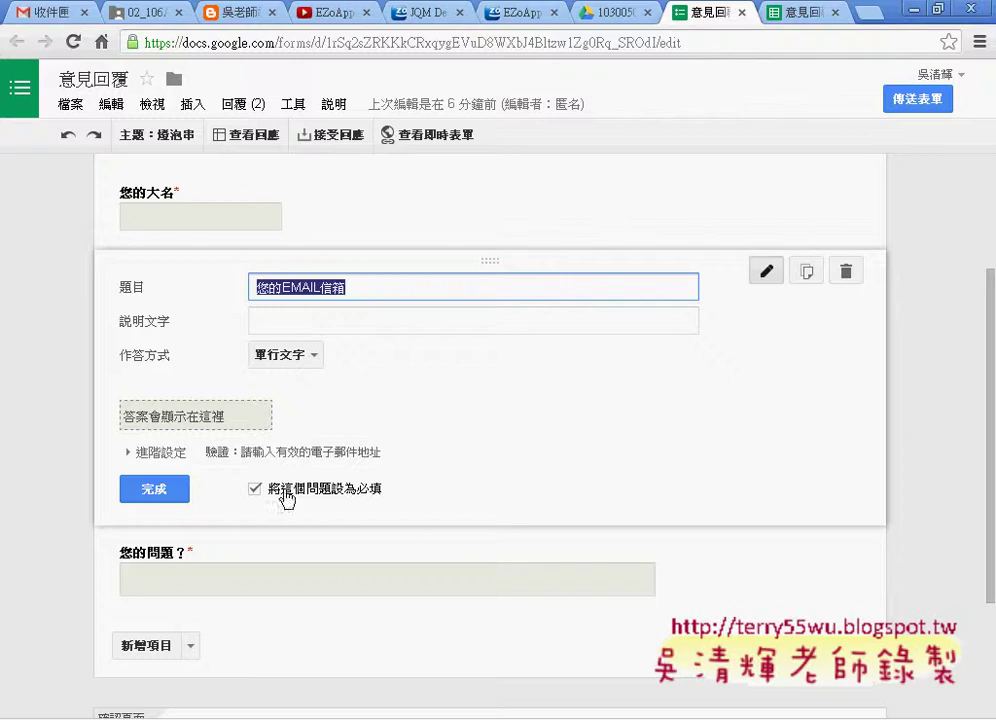
left_click(150, 452)
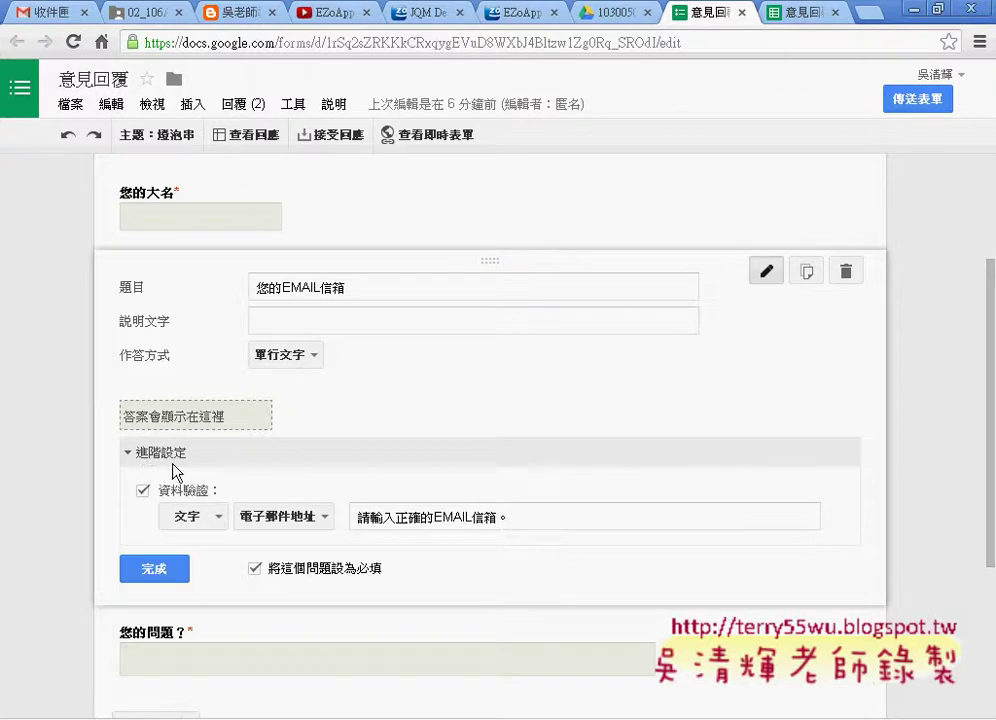
mouse_move(470, 550)
left_mouse_down()
mouse_move(150, 535)
mouse_move(80, 451)
mouse_move(511, 433)
mouse_move(682, 497)
mouse_move(470, 546)
left_mouse_up()
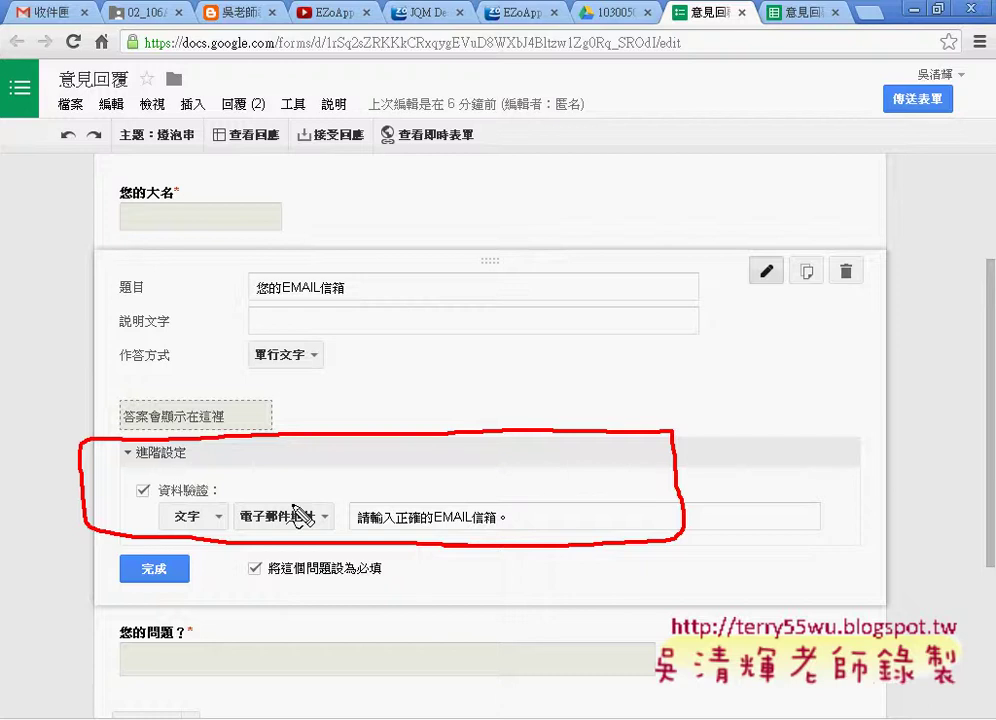
mouse_move(18, 335)
left_mouse_down()
mouse_move(52, 368)
mouse_move(62, 425)
mouse_move(84, 437)
left_mouse_up()
left_click_drag(88, 410, 84, 437)
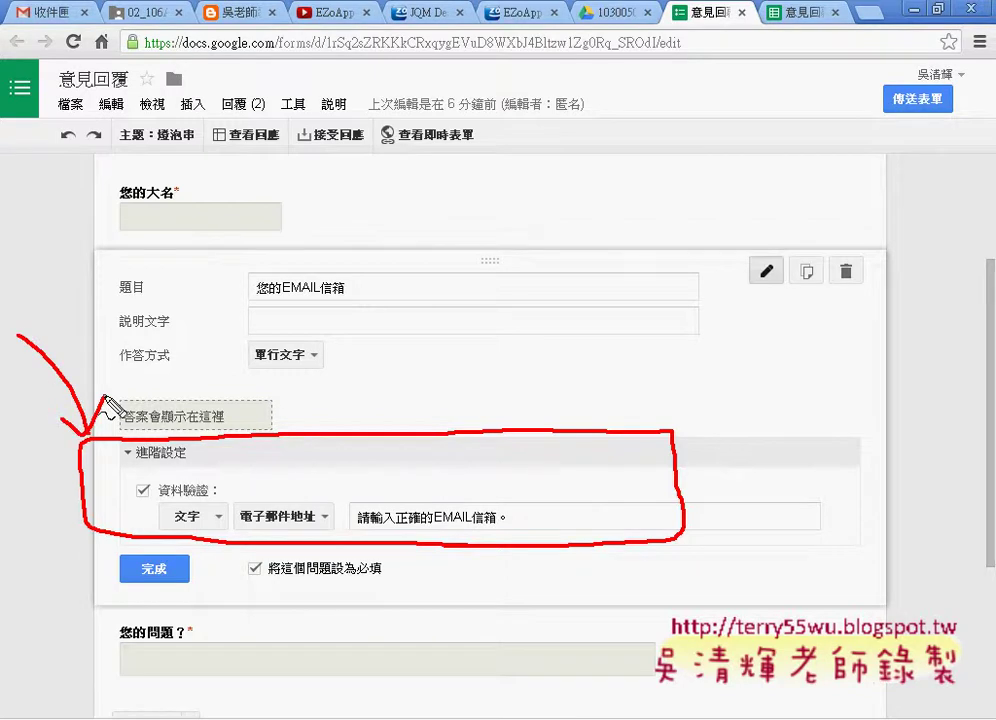
key("Escape")
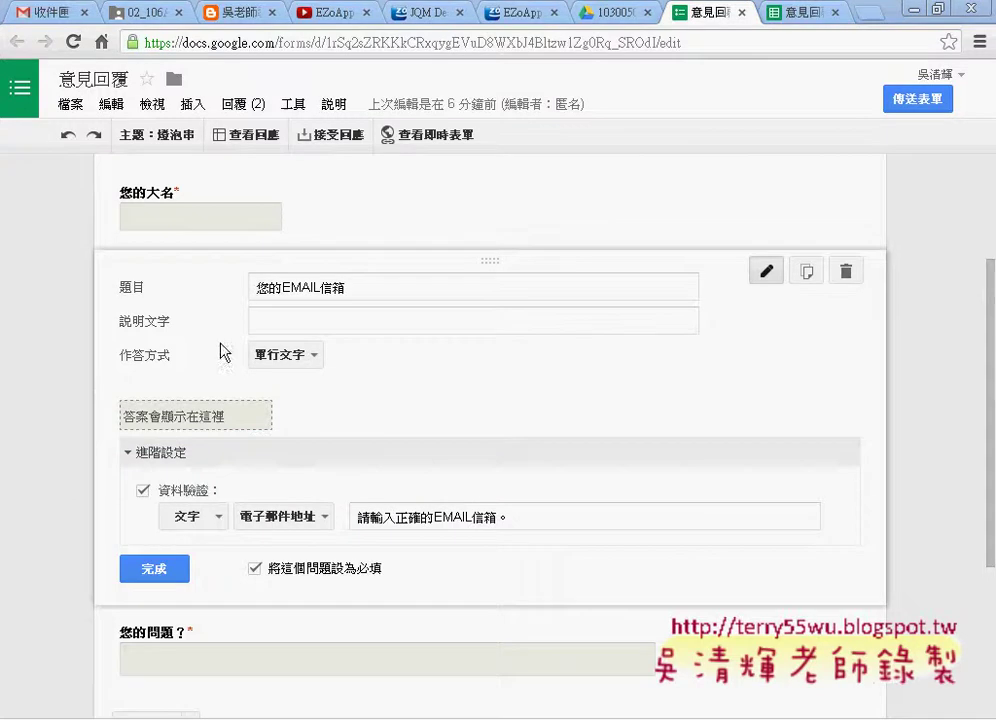
left_click(176, 566)
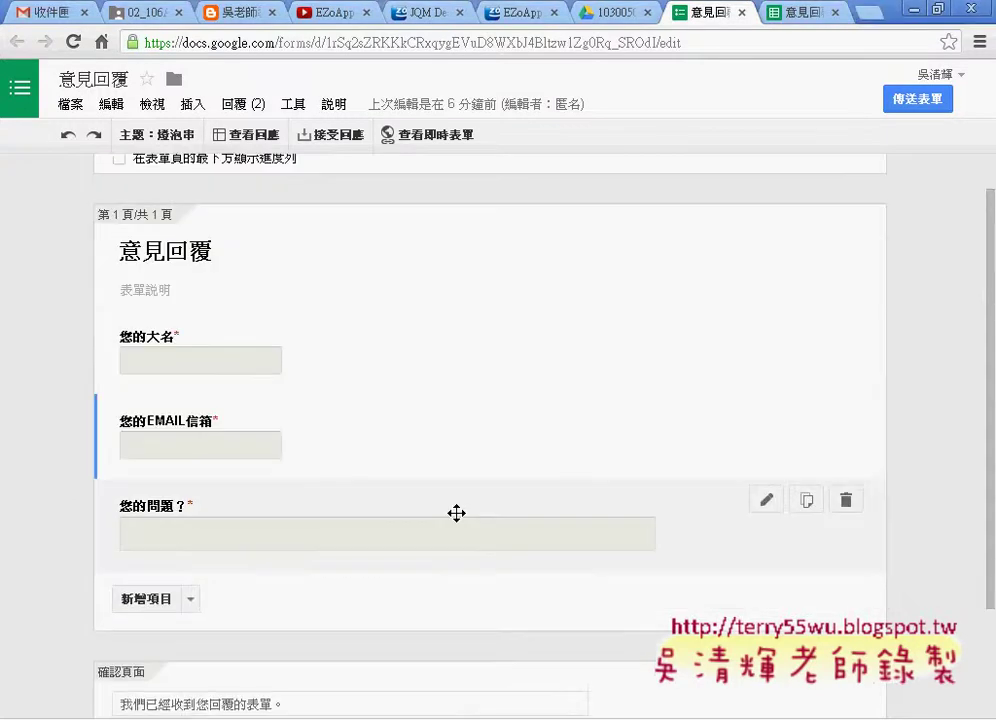
Enable text validation on the 您的問題? question with a minimum character count of 10, and finish editing the question.
scroll(456, 513, "down", 3)
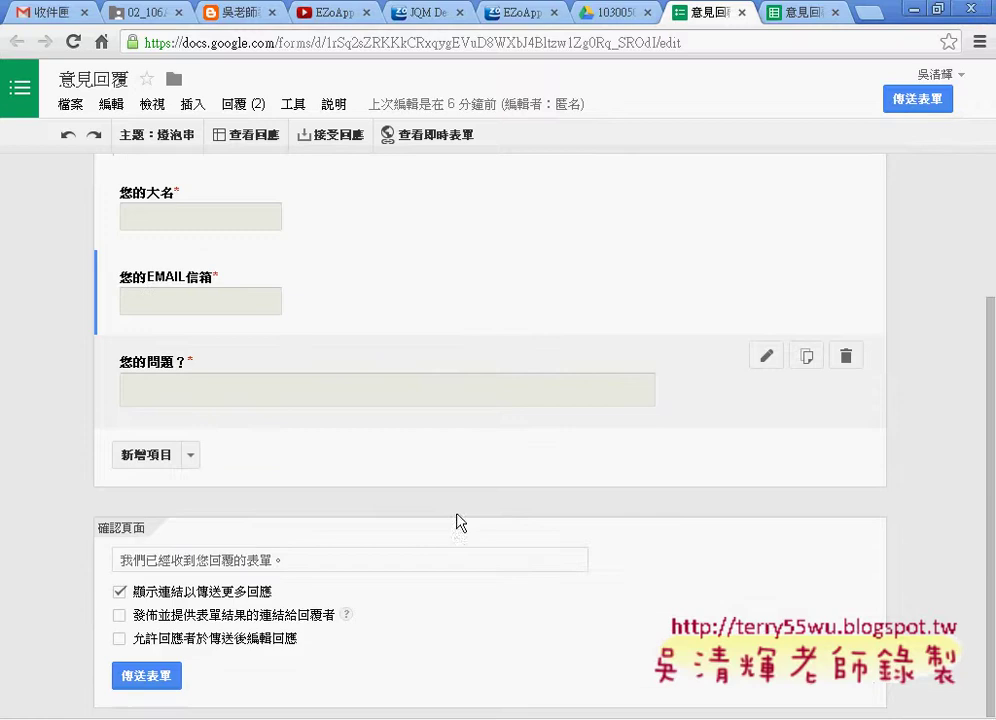
left_click(766, 356)
scroll(702, 405, "down", 1)
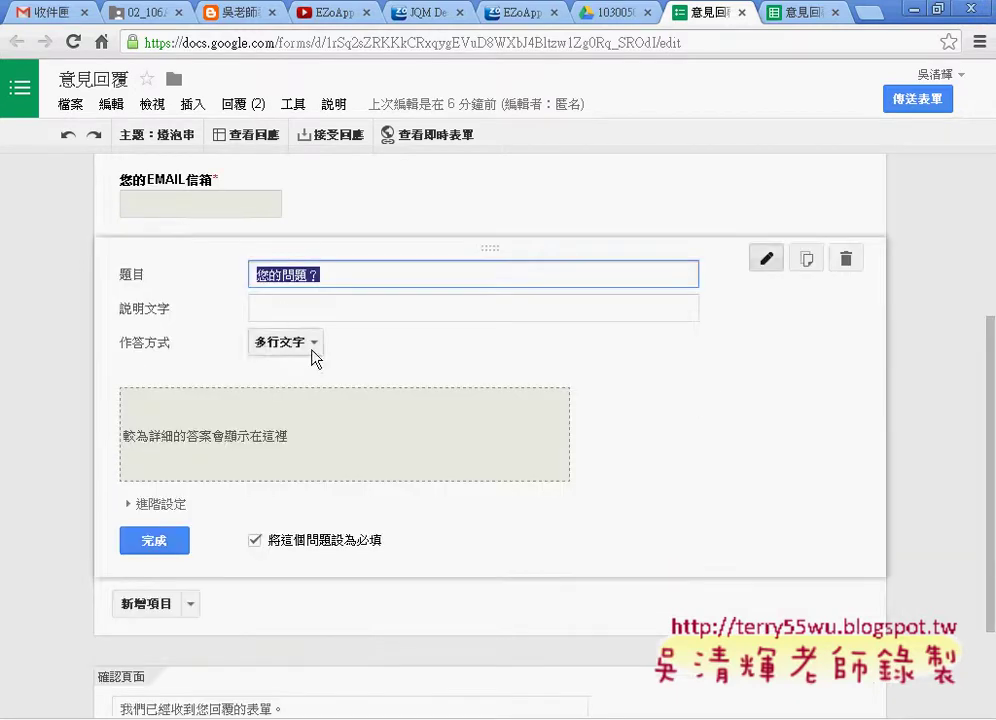
scroll(307, 498, "down", 1)
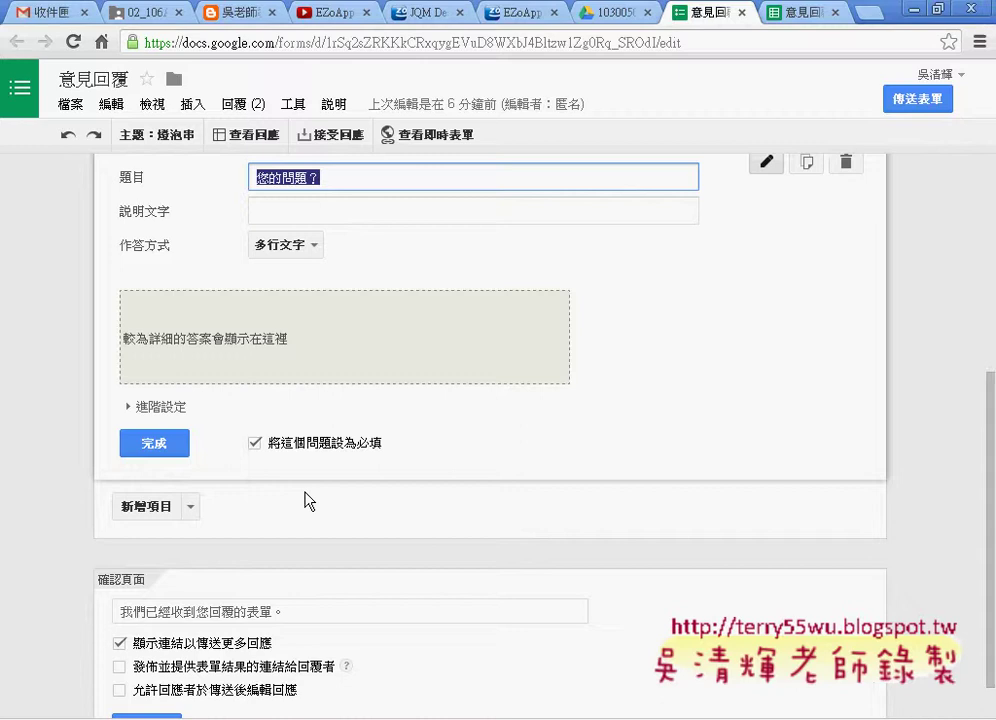
left_click(160, 410)
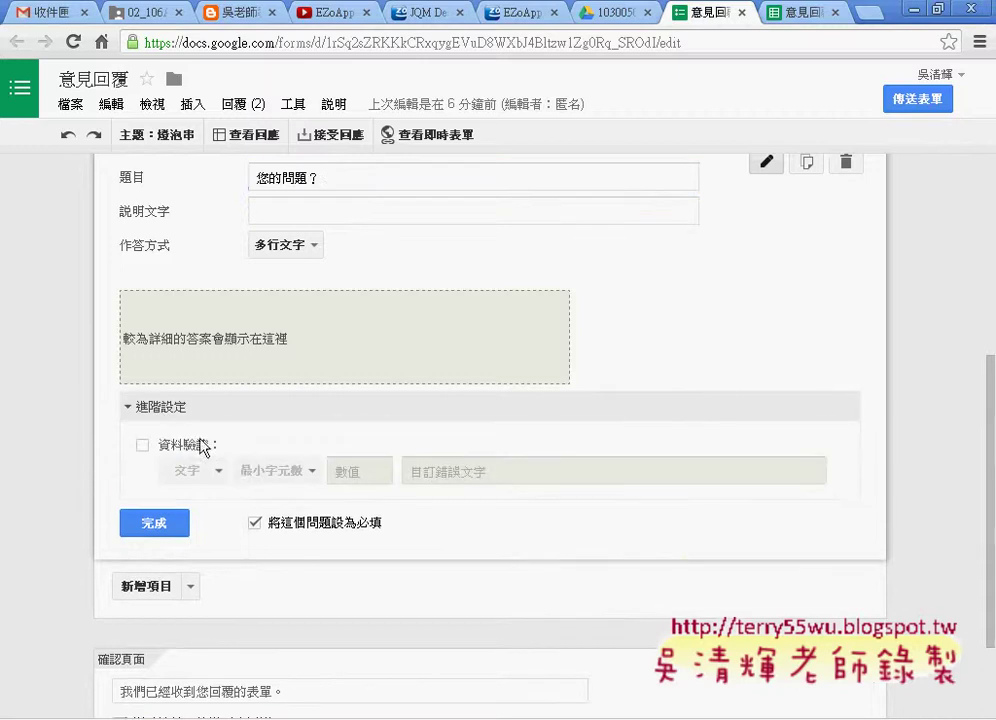
left_click(178, 447)
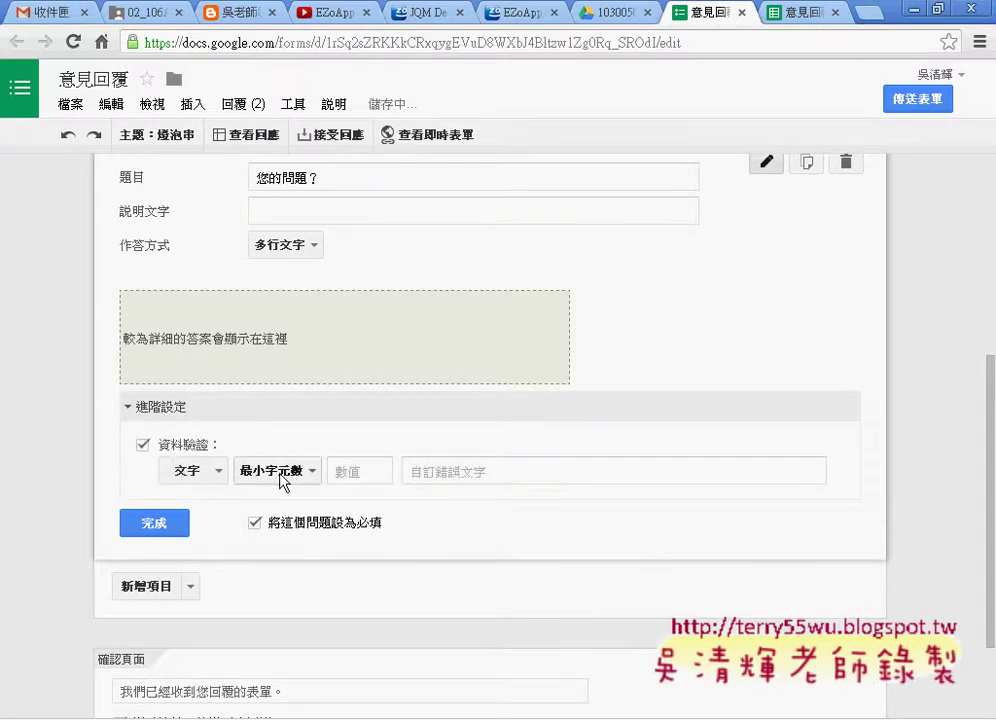
left_click(358, 470)
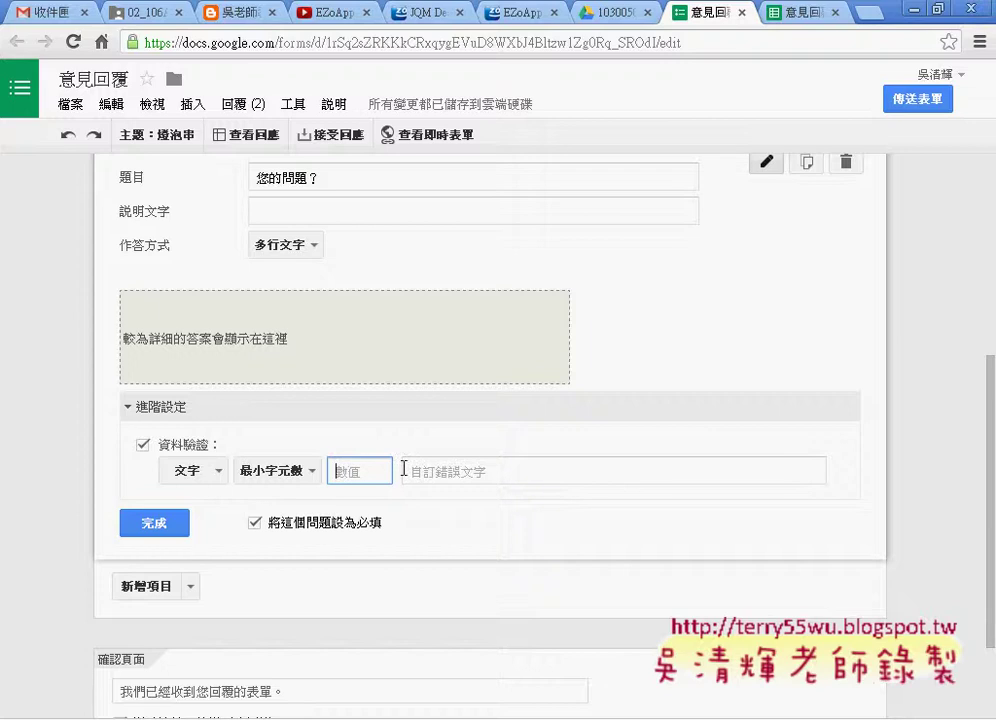
type("10")
left_click(434, 477)
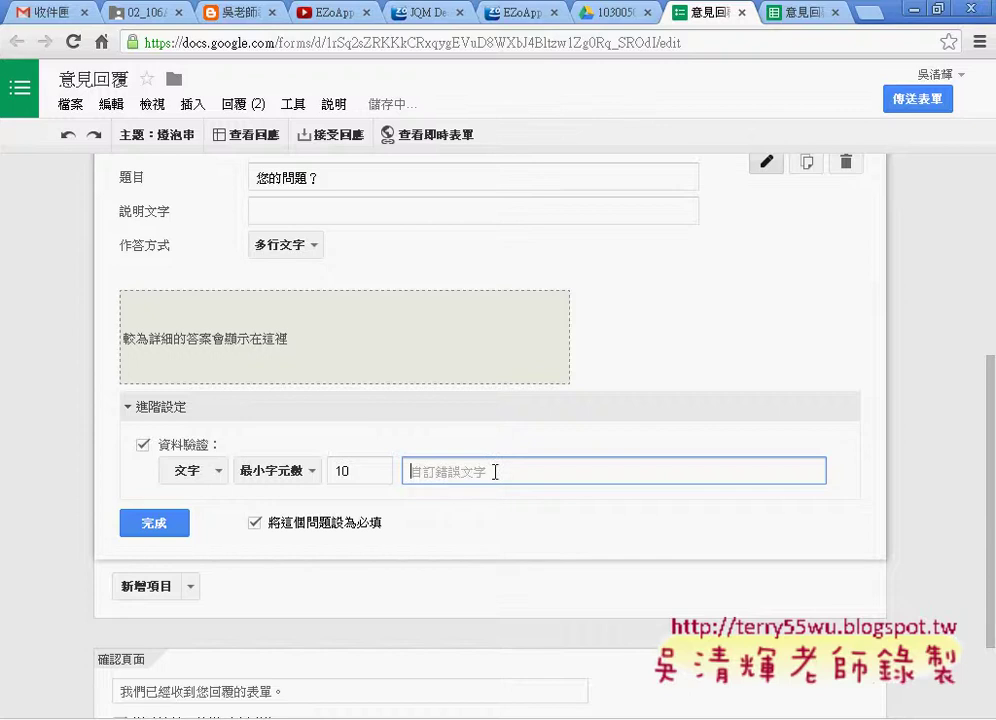
left_click(150, 522)
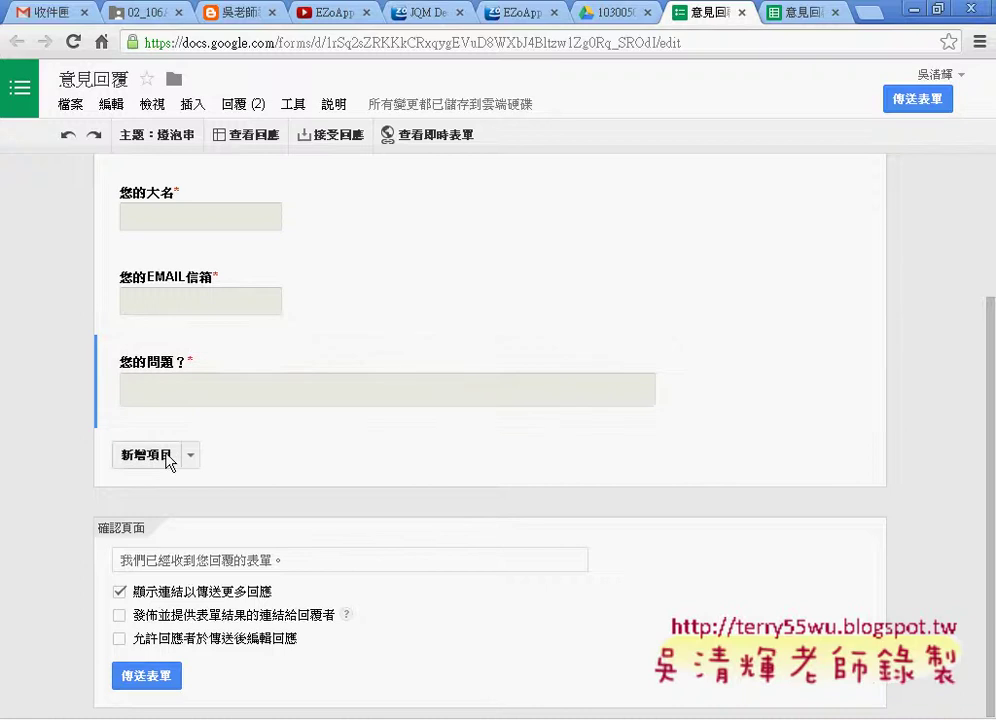
Copy the form's share link from the send form dialog and close the dialog.
left_click(905, 102)
left_click(476, 316)
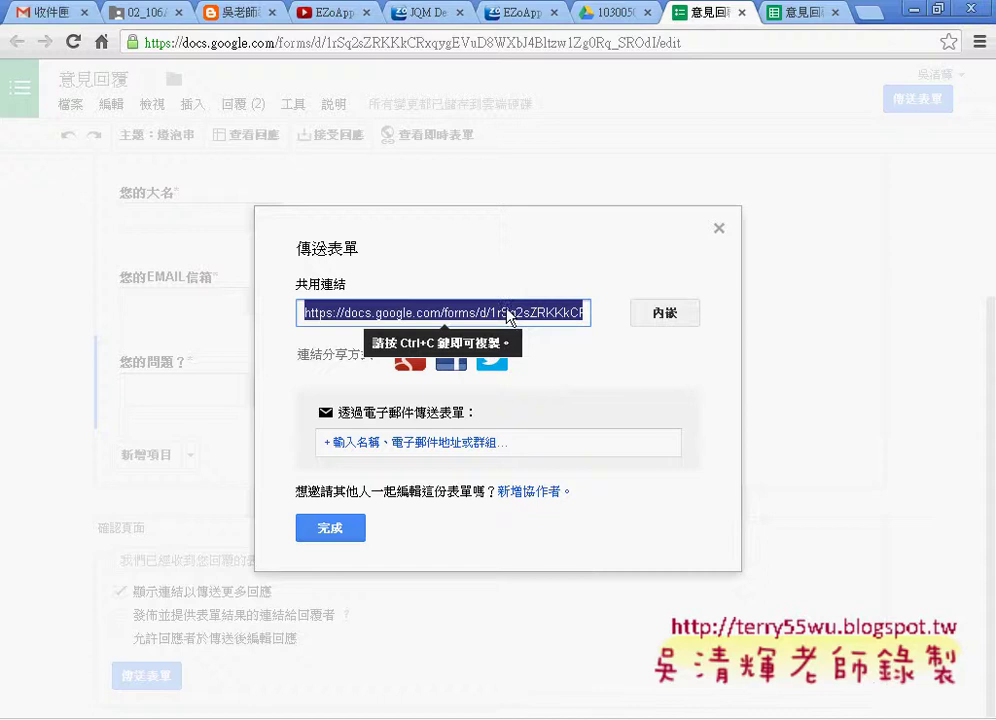
right_click(508, 313)
left_click(552, 384)
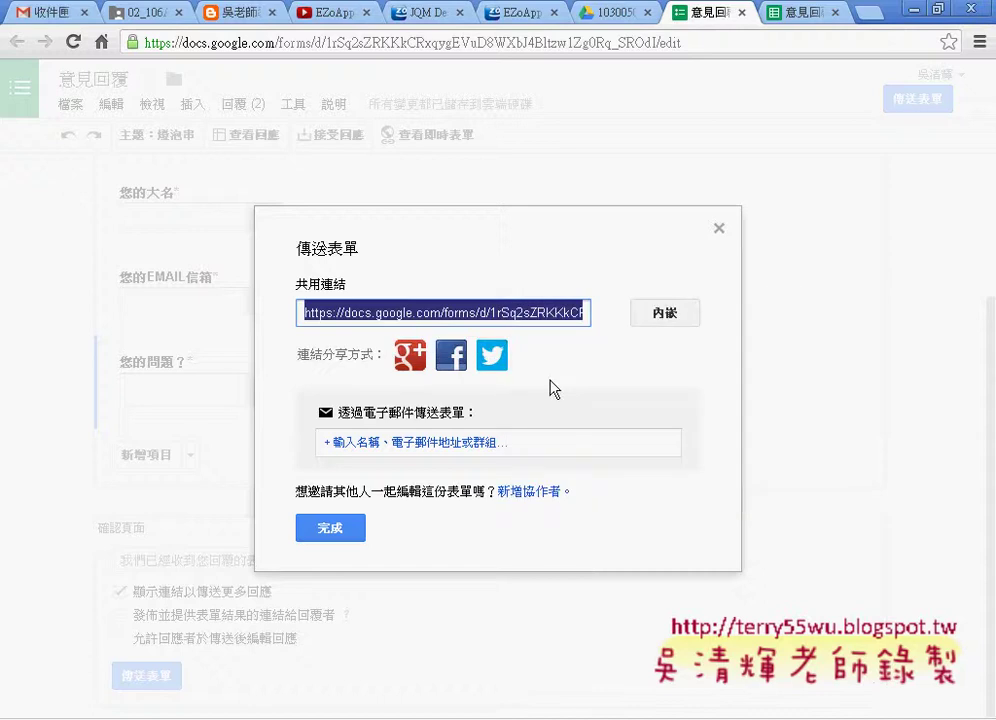
left_click(719, 230)
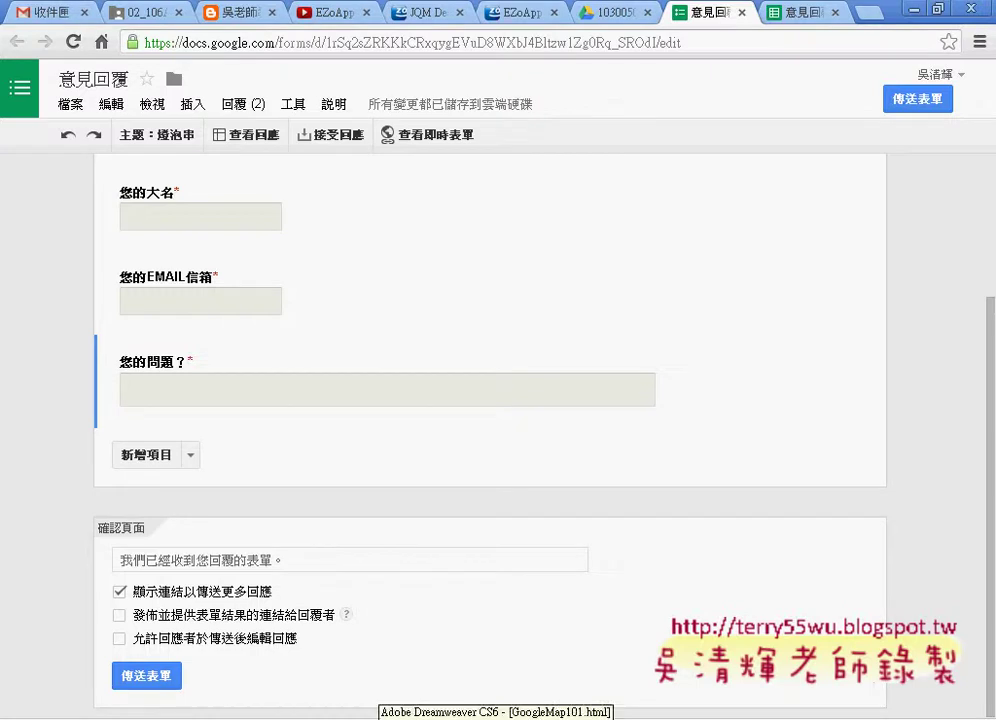
Switch to Dreamweaver, enlarge the site file list, and select the GoogleMap folder under ch04.
left_click(495, 718)
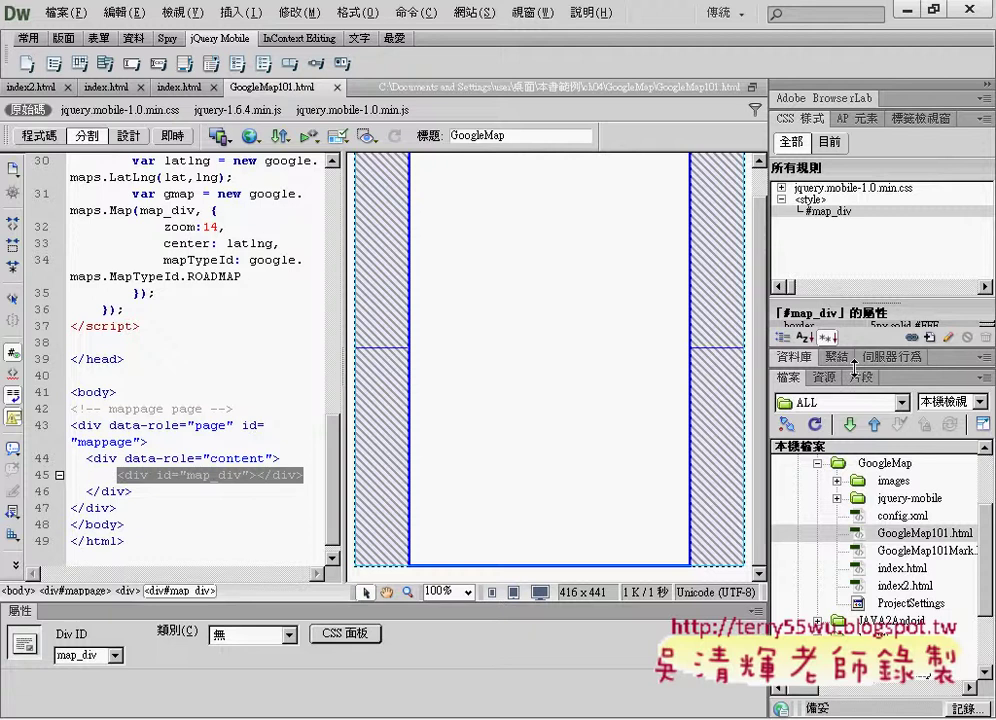
left_click_drag(835, 345, 835, 297)
left_click(920, 490)
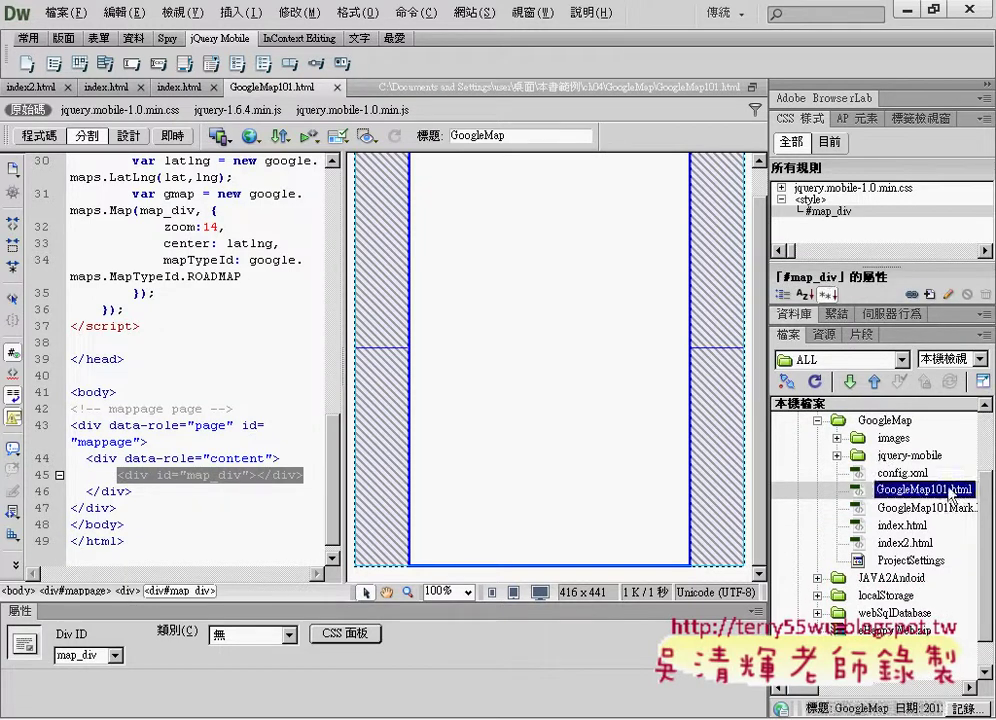
scroll(985, 497, "up", 1)
left_click(850, 455)
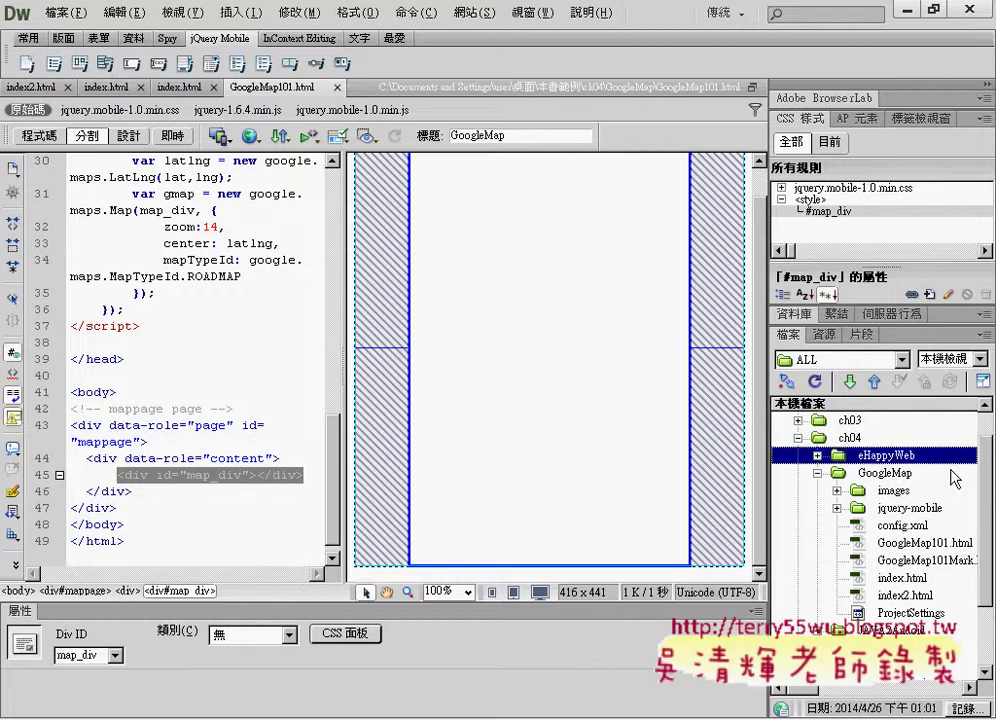
left_click(893, 473)
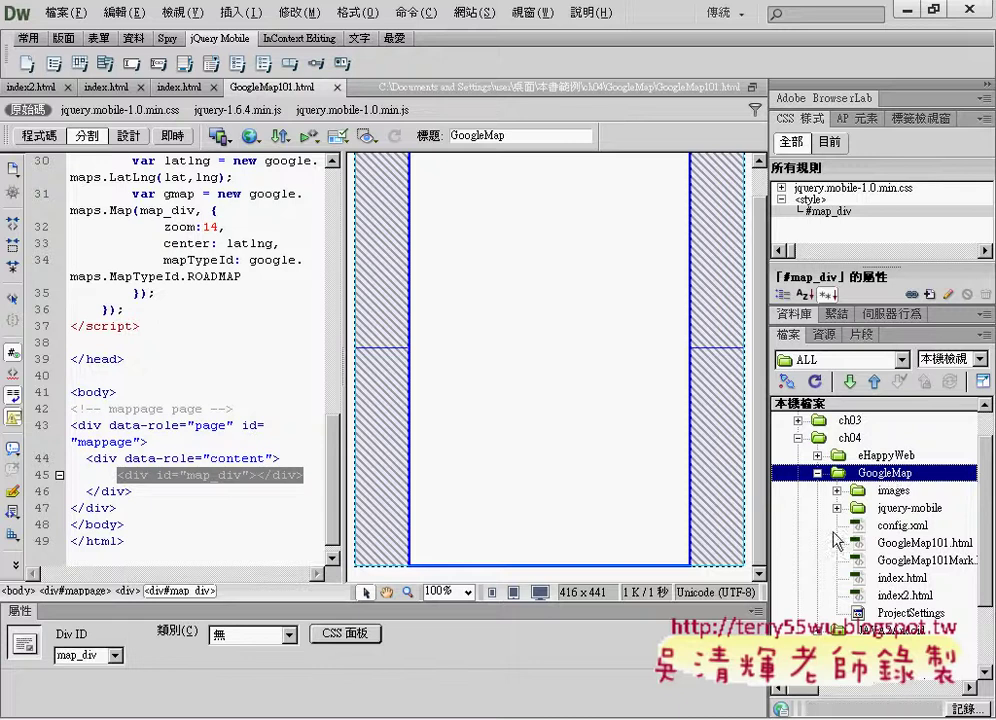
Switch to the GoogleMap preview in the browser and open the 台北 101 map from the home page's 熱門景點 list.
left_click(722, 716)
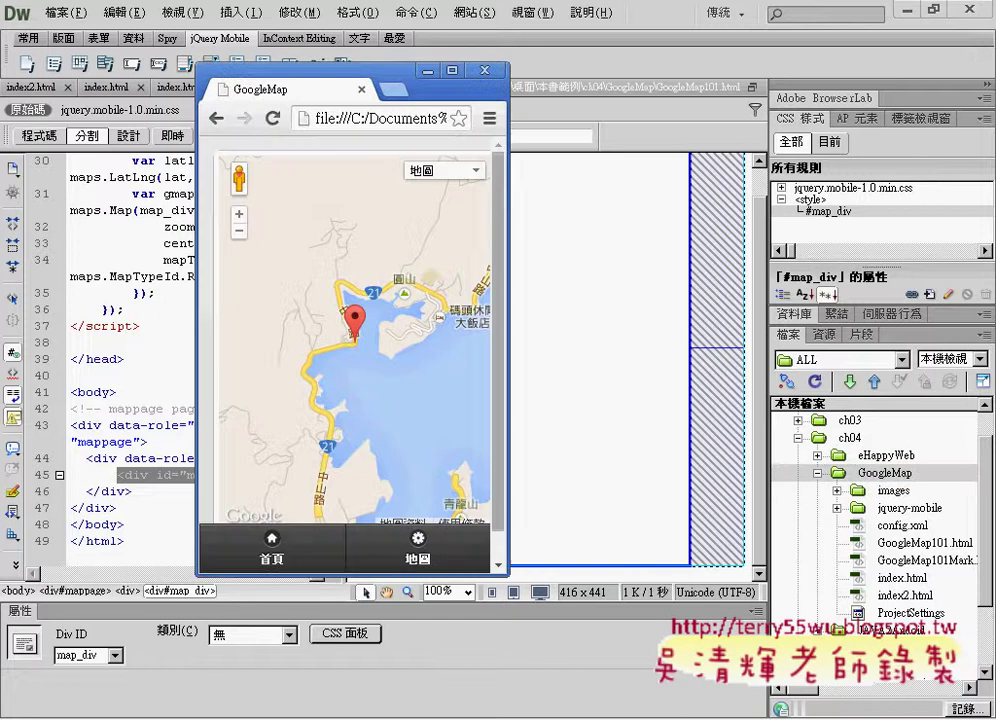
left_click(298, 555)
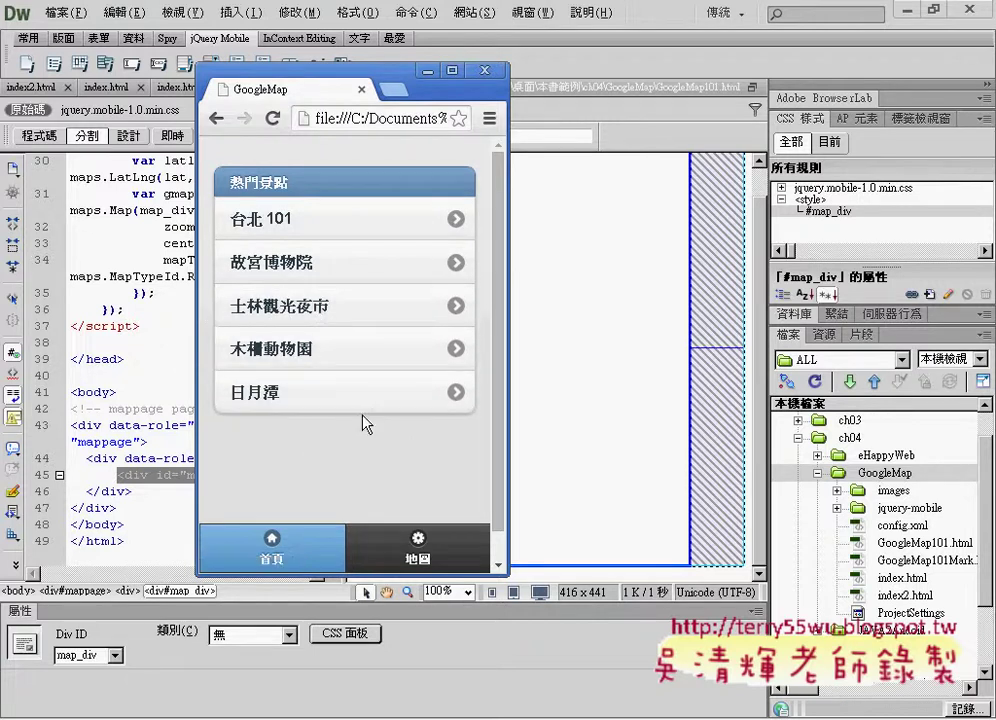
left_click(338, 232)
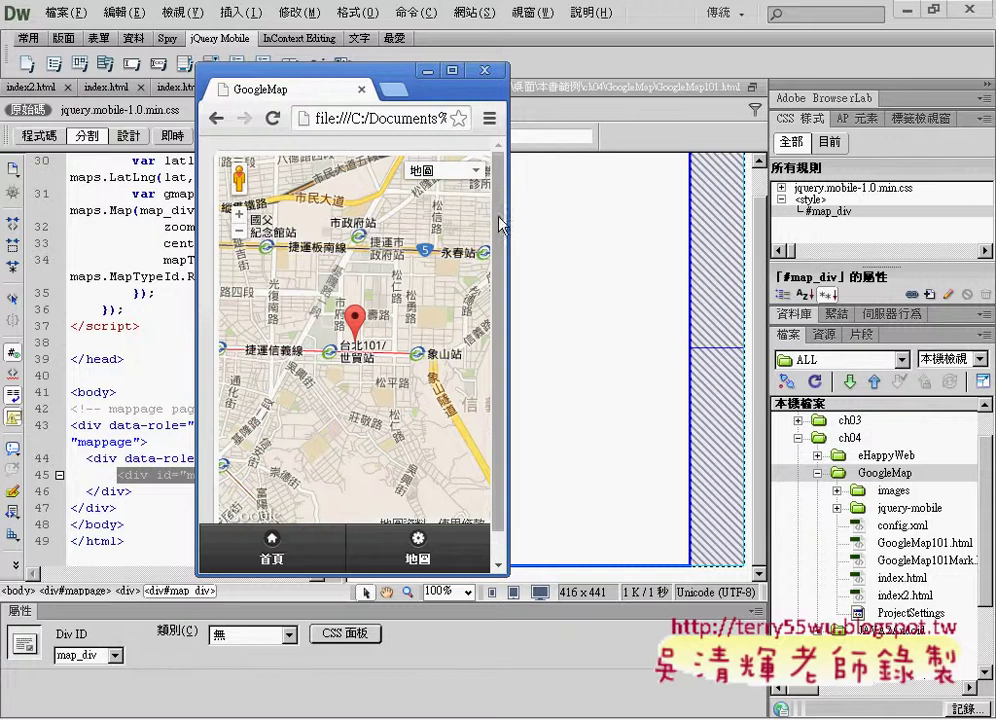
Preview the 台北 101 map in 衛星檢視 mode and return it to the 地圖 map type.
left_click(484, 177)
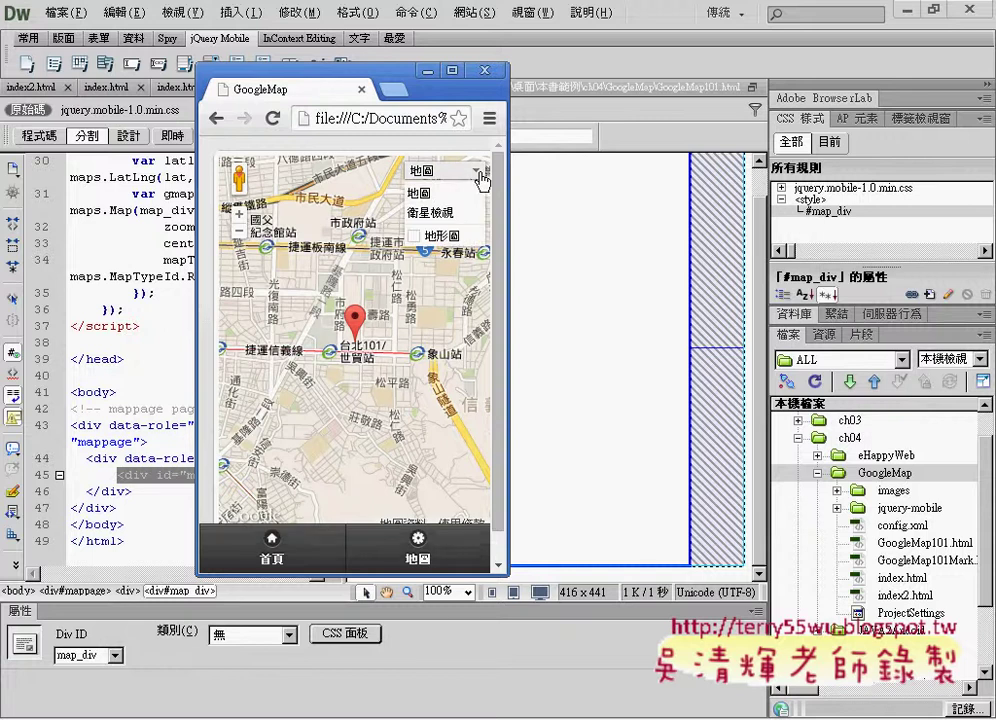
left_click(444, 218)
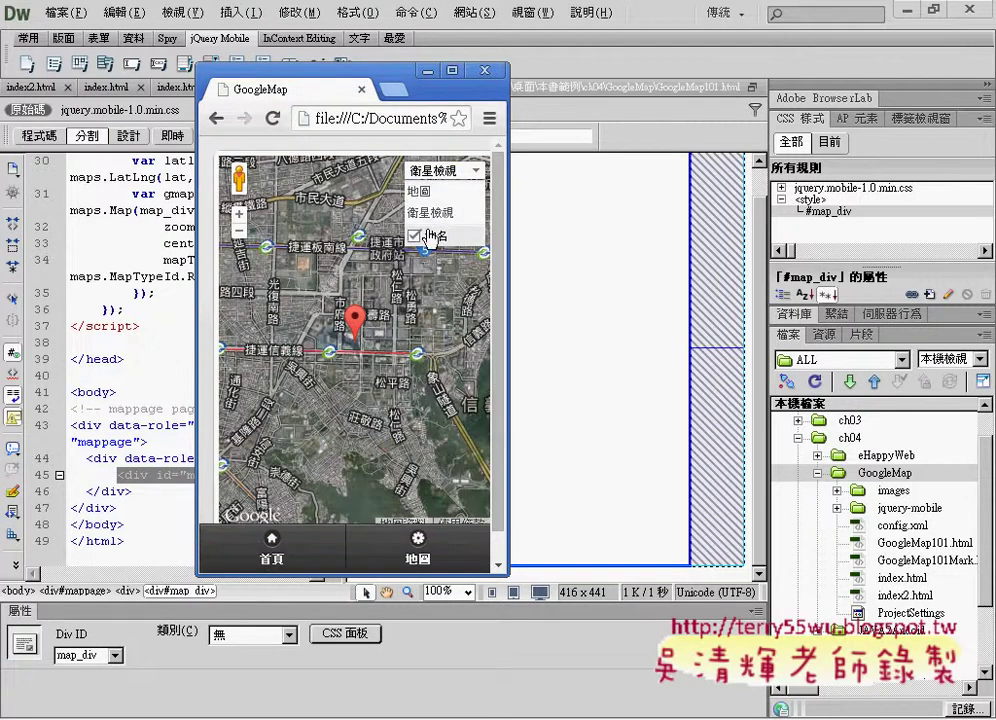
left_click(419, 192)
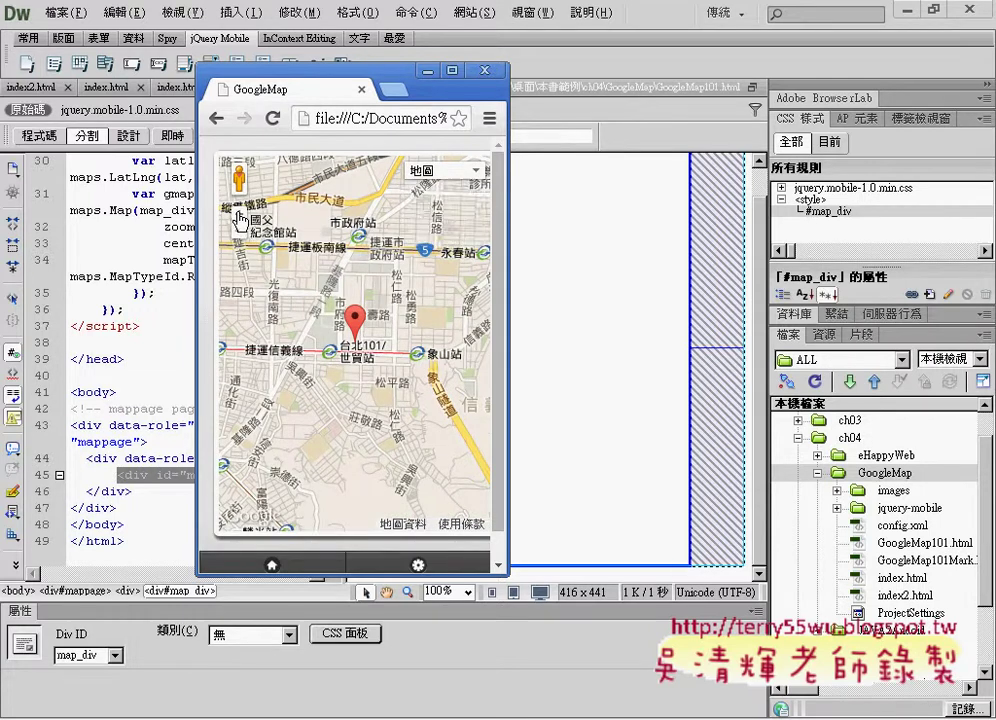
Test the map's zoom controls and pan the map around the 台北 101 marker.
left_click(239, 214)
left_click(239, 214)
left_click(239, 230)
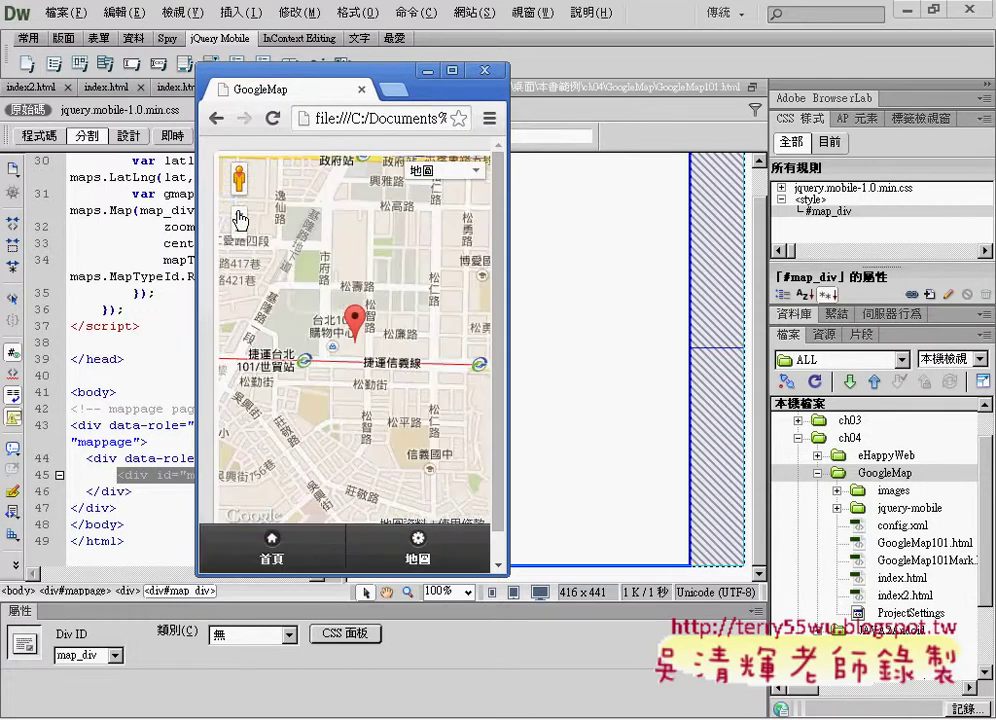
mouse_move(289, 290)
left_mouse_down()
mouse_move(321, 277)
mouse_move(312, 277)
mouse_move(330, 296)
mouse_move(342, 260)
mouse_move(297, 287)
left_mouse_up()
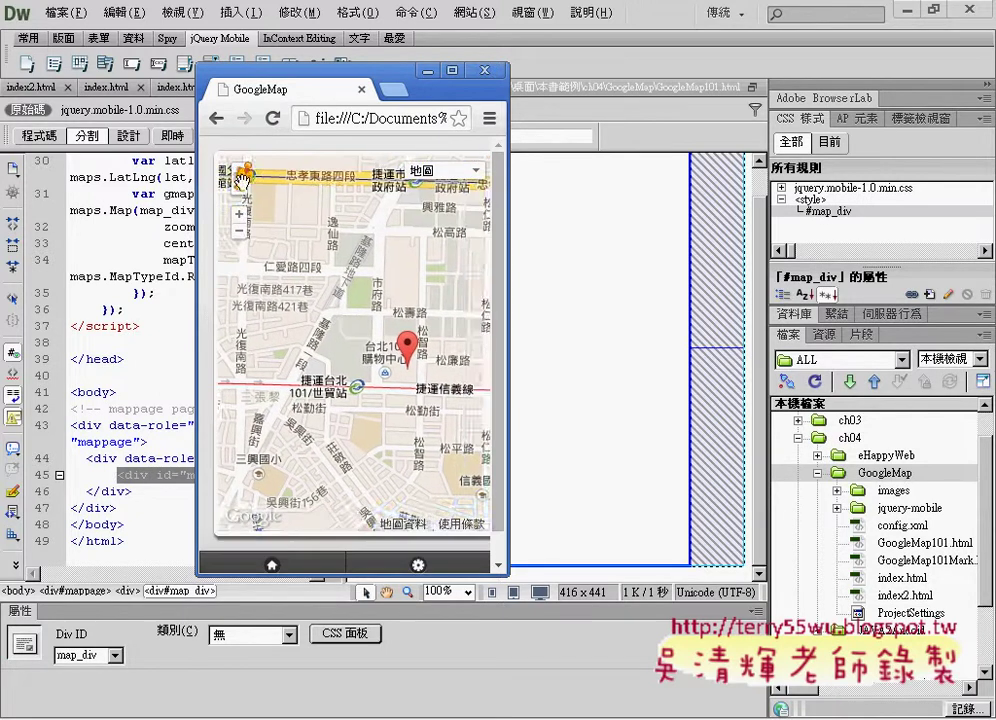
Explore Street View along 松智路 near the 台北 101 marker, close it, and return to the 首頁 attractions list.
left_click_drag(240, 183, 405, 316)
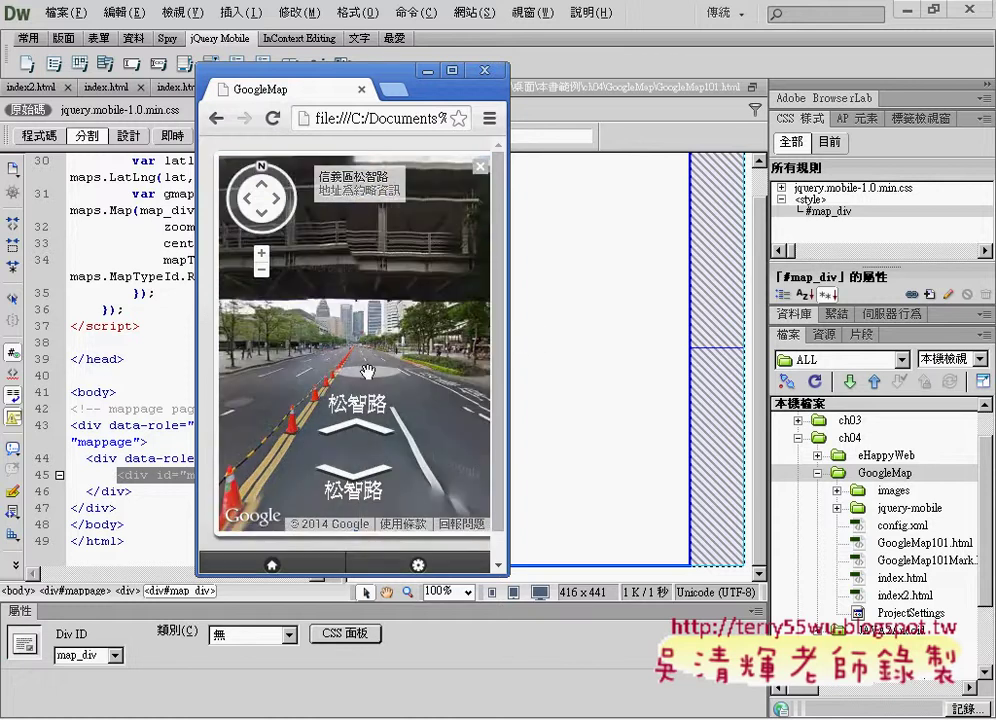
left_click(368, 373)
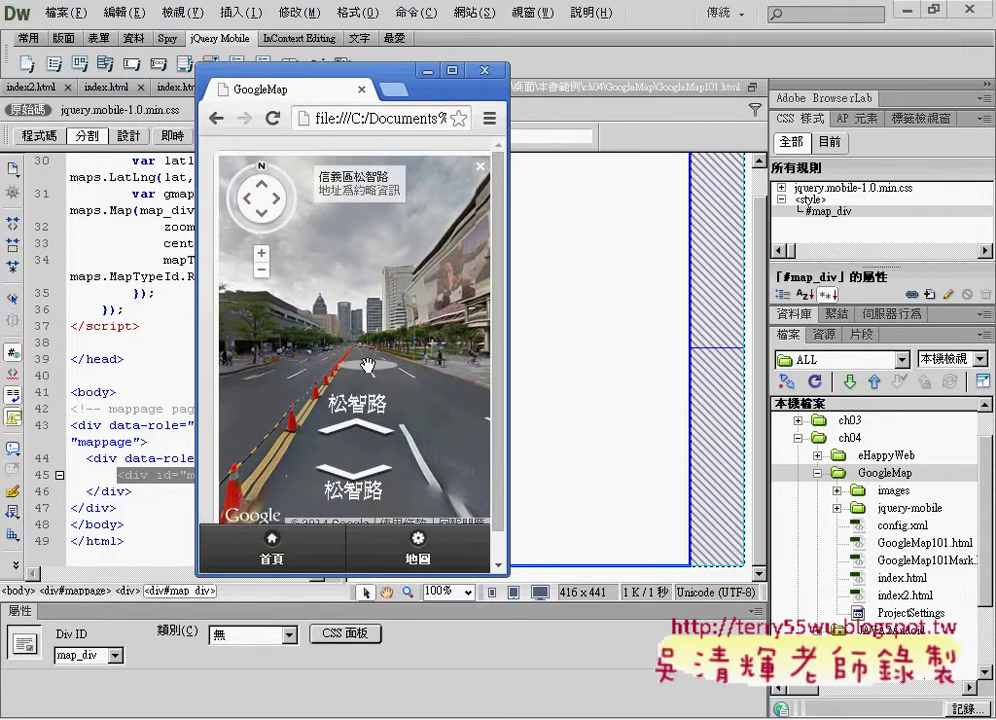
left_click(368, 366)
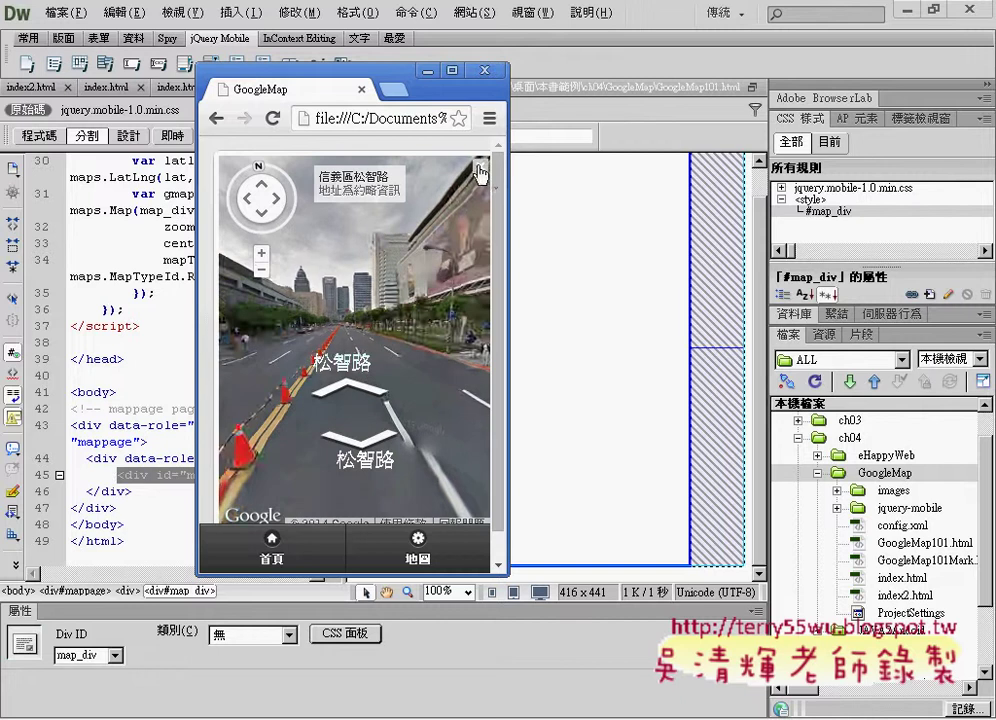
left_click(480, 172)
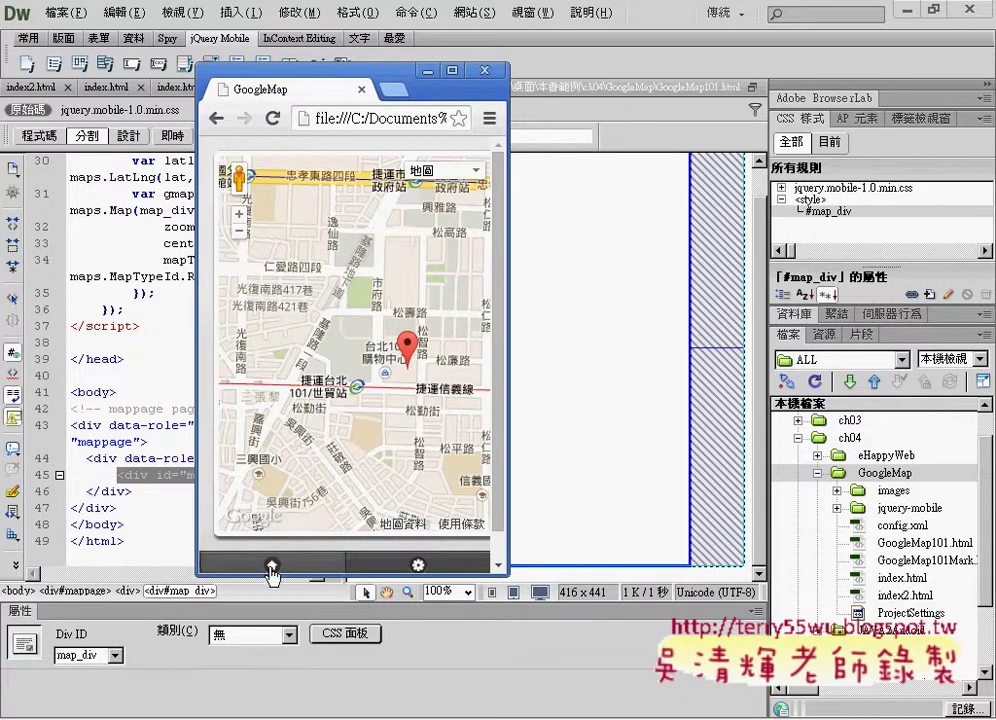
left_click(271, 566)
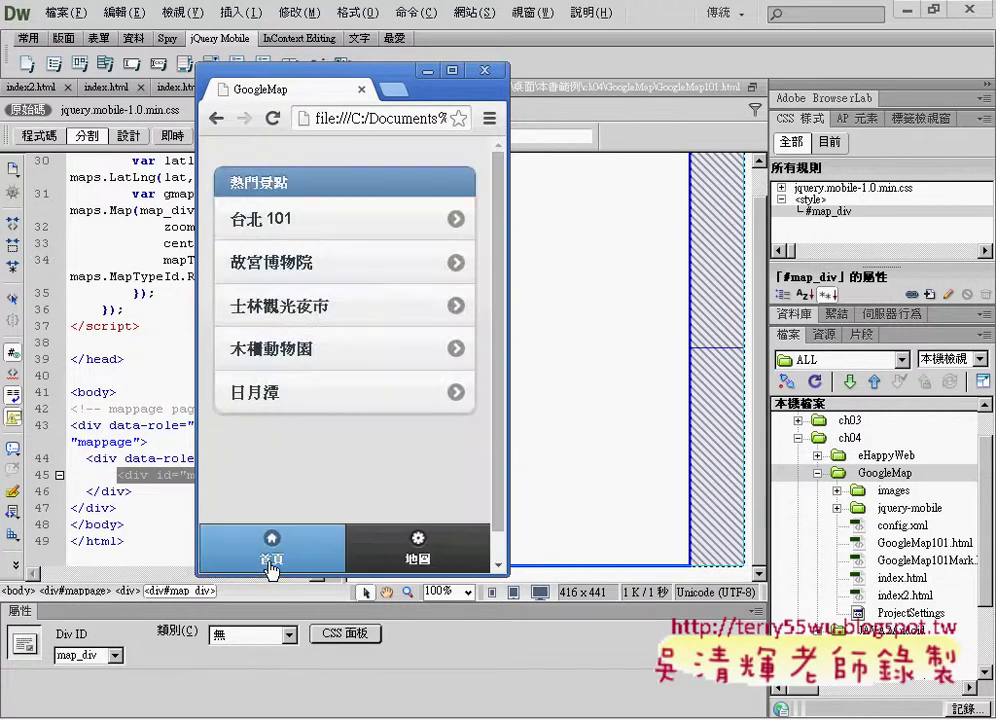